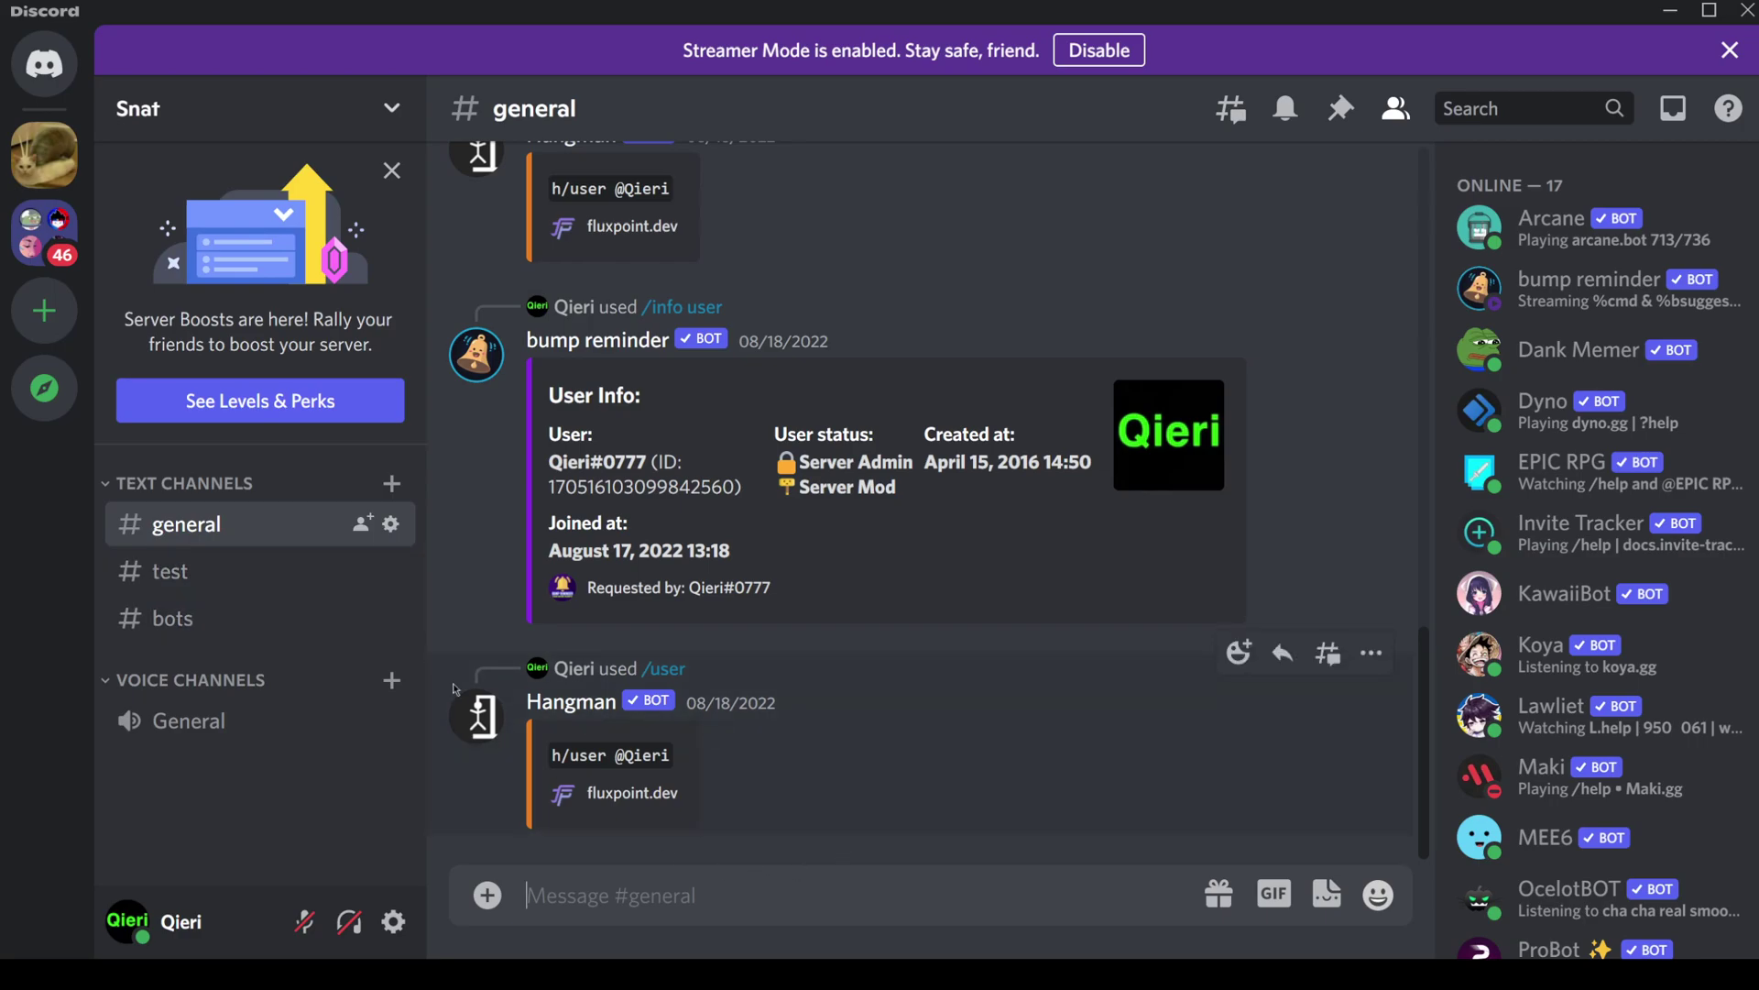
Send ?whois, highlight the Registered and Joined dates in Dyno's reply, then dismiss the notice.
{"action": "type", "text": "?whois"}
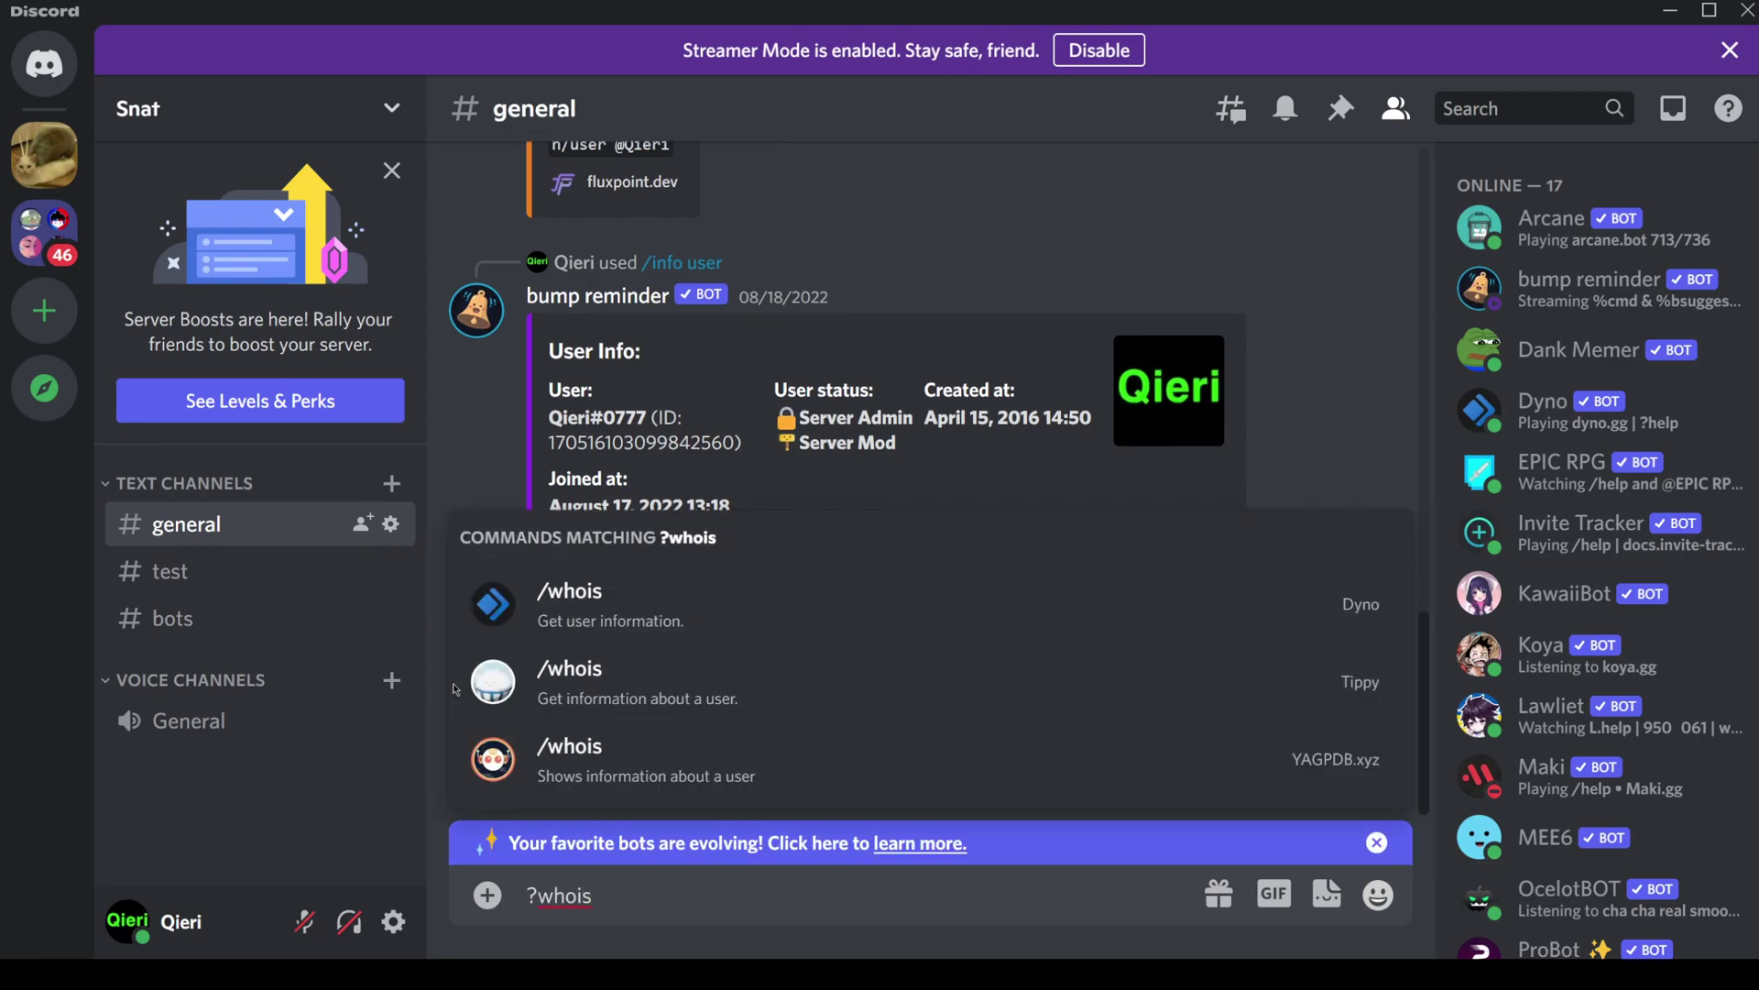
{"action": "key", "text": "Return"}
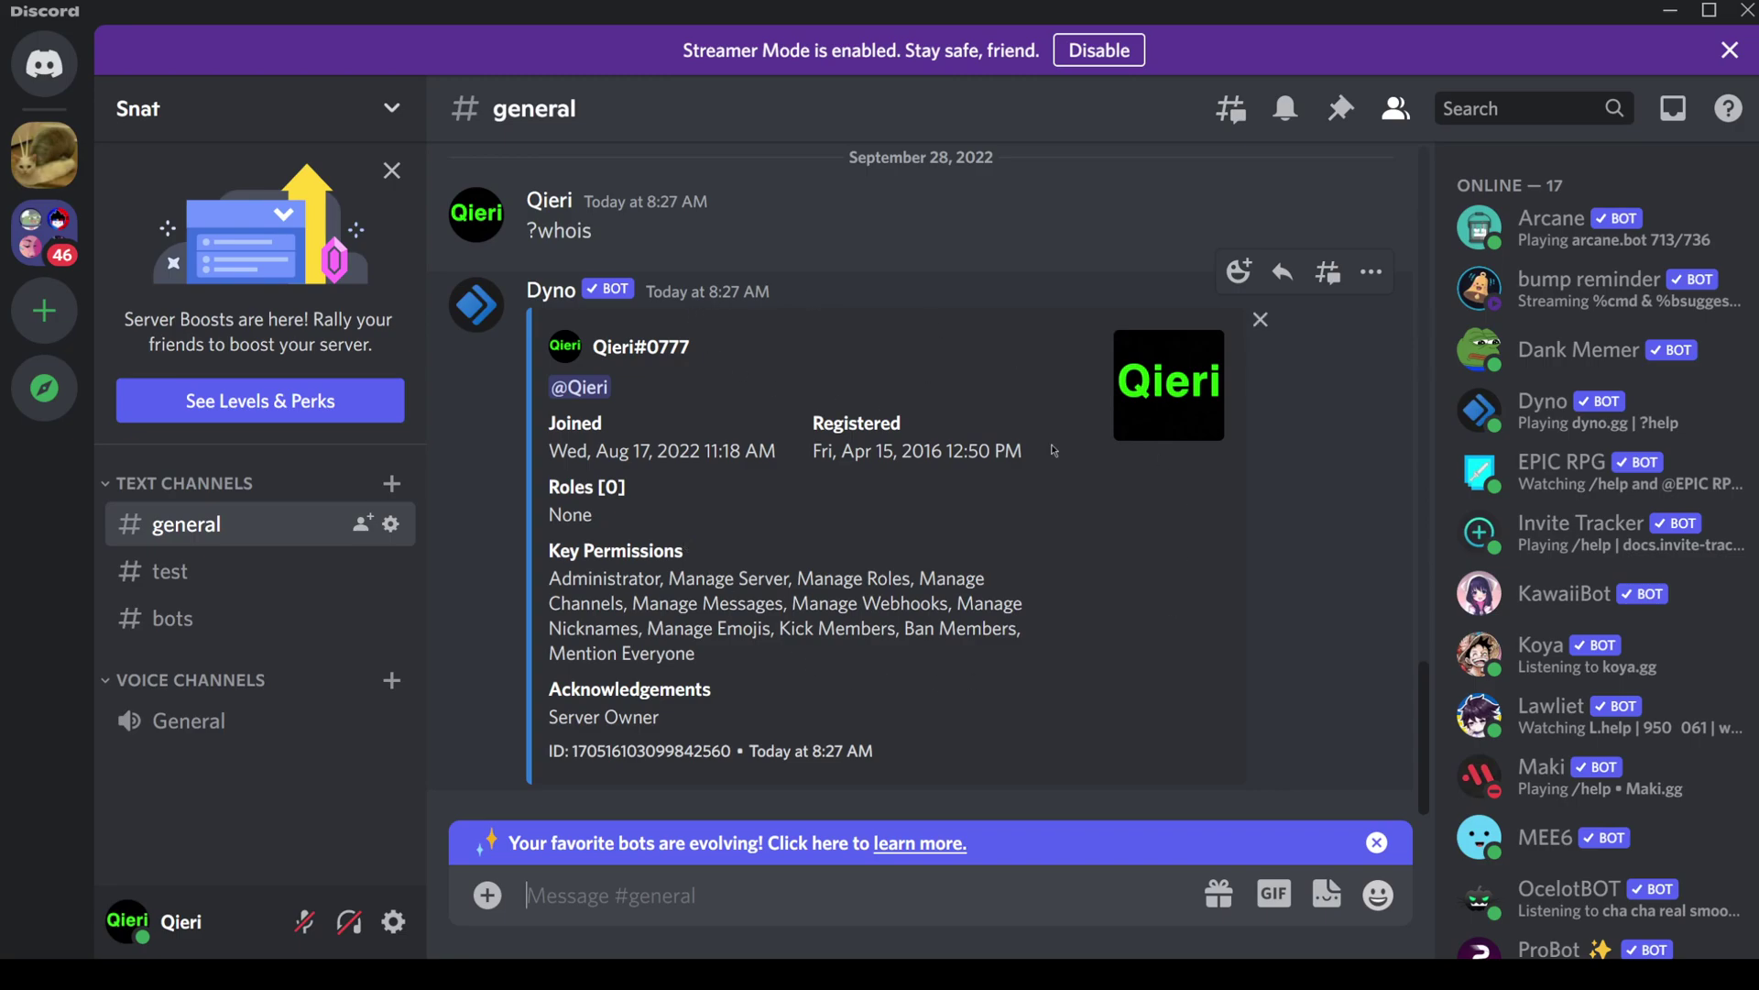
{"action": "left_click_drag", "start_coordinate": [814, 420], "coordinate": [1020, 454]}
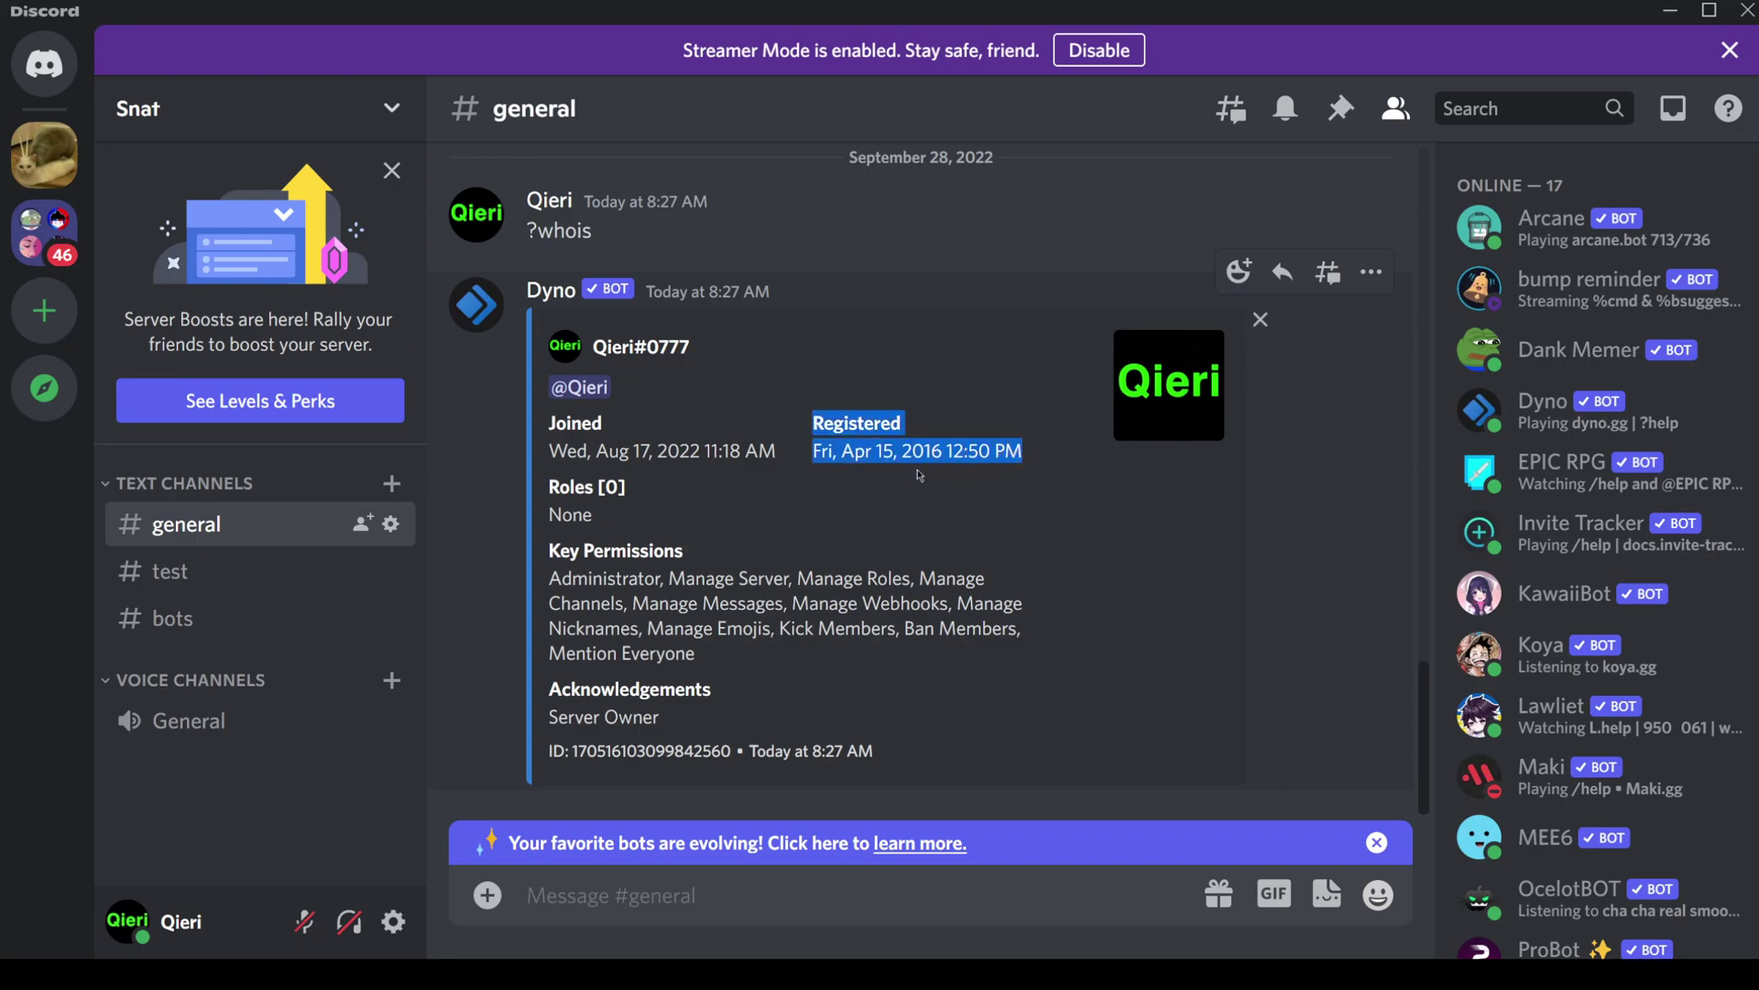
{"action": "left_click", "coordinate": [795, 517]}
{"action": "left_click_drag", "start_coordinate": [551, 417], "coordinate": [789, 460]}
{"action": "left_click", "coordinate": [820, 496]}
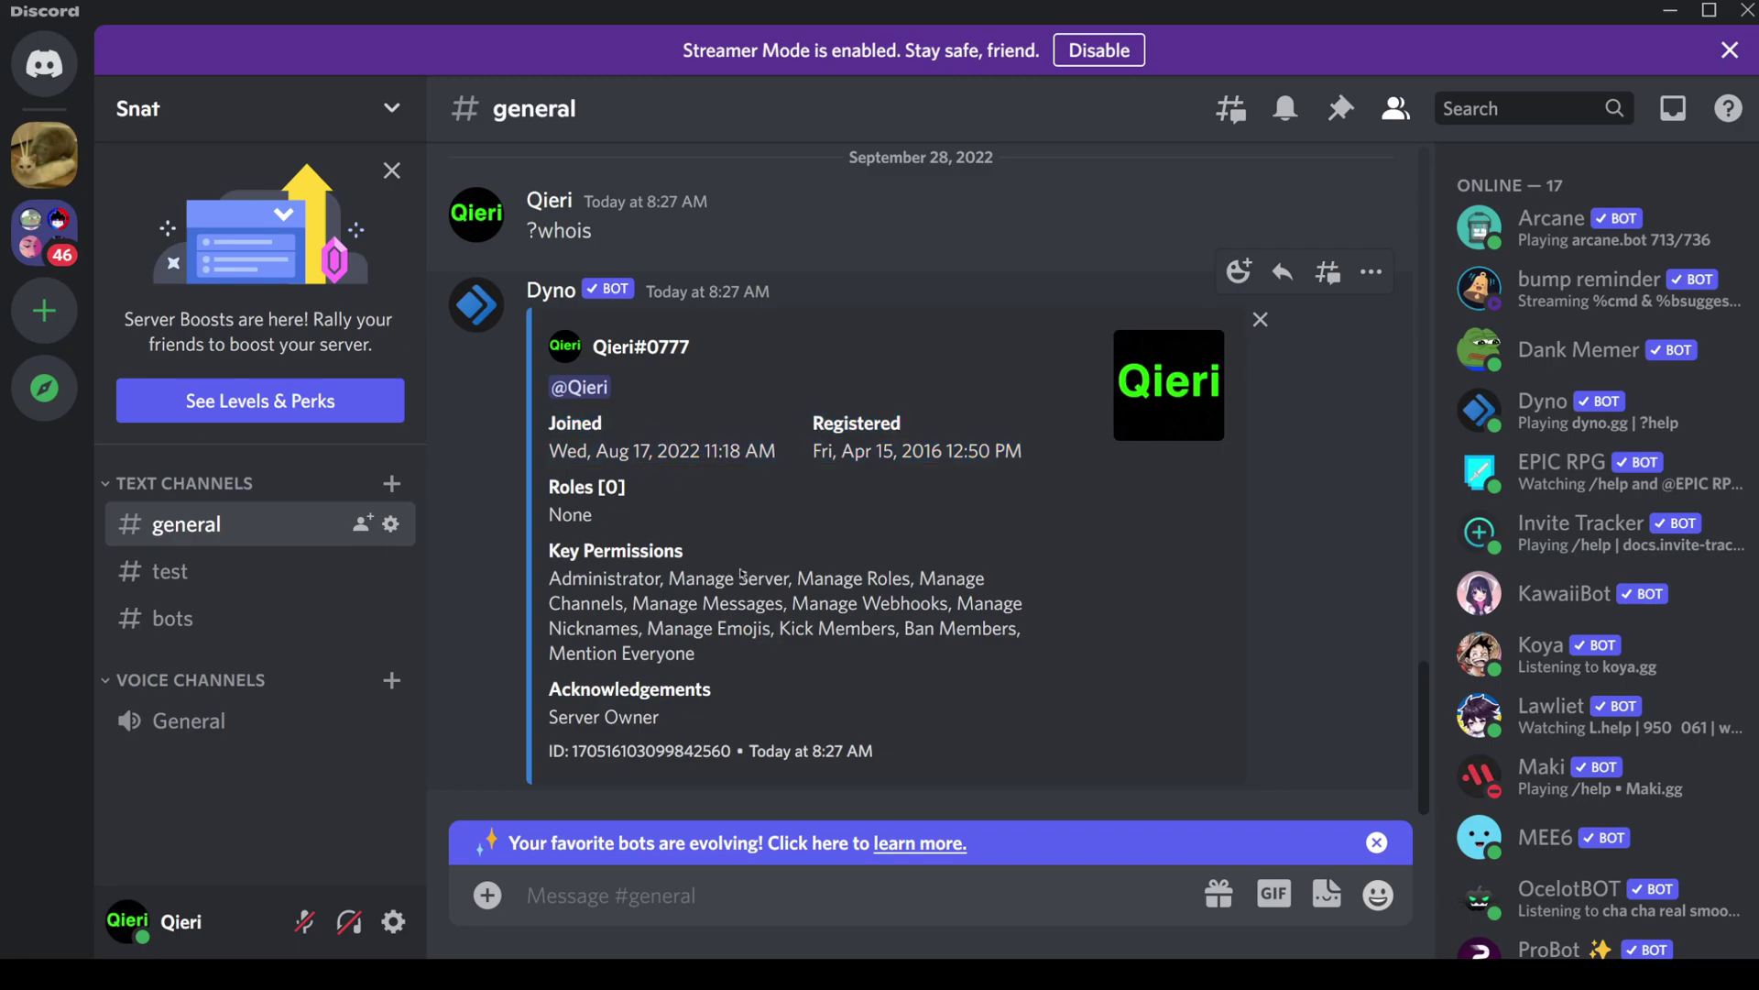
{"action": "left_click", "coordinate": [1378, 842]}
Start a slash command and browse the command list down to Maki's commands.
{"action": "type", "text": "?"}
{"action": "key", "text": "BackSpace"}
{"action": "type", "text": "/"}
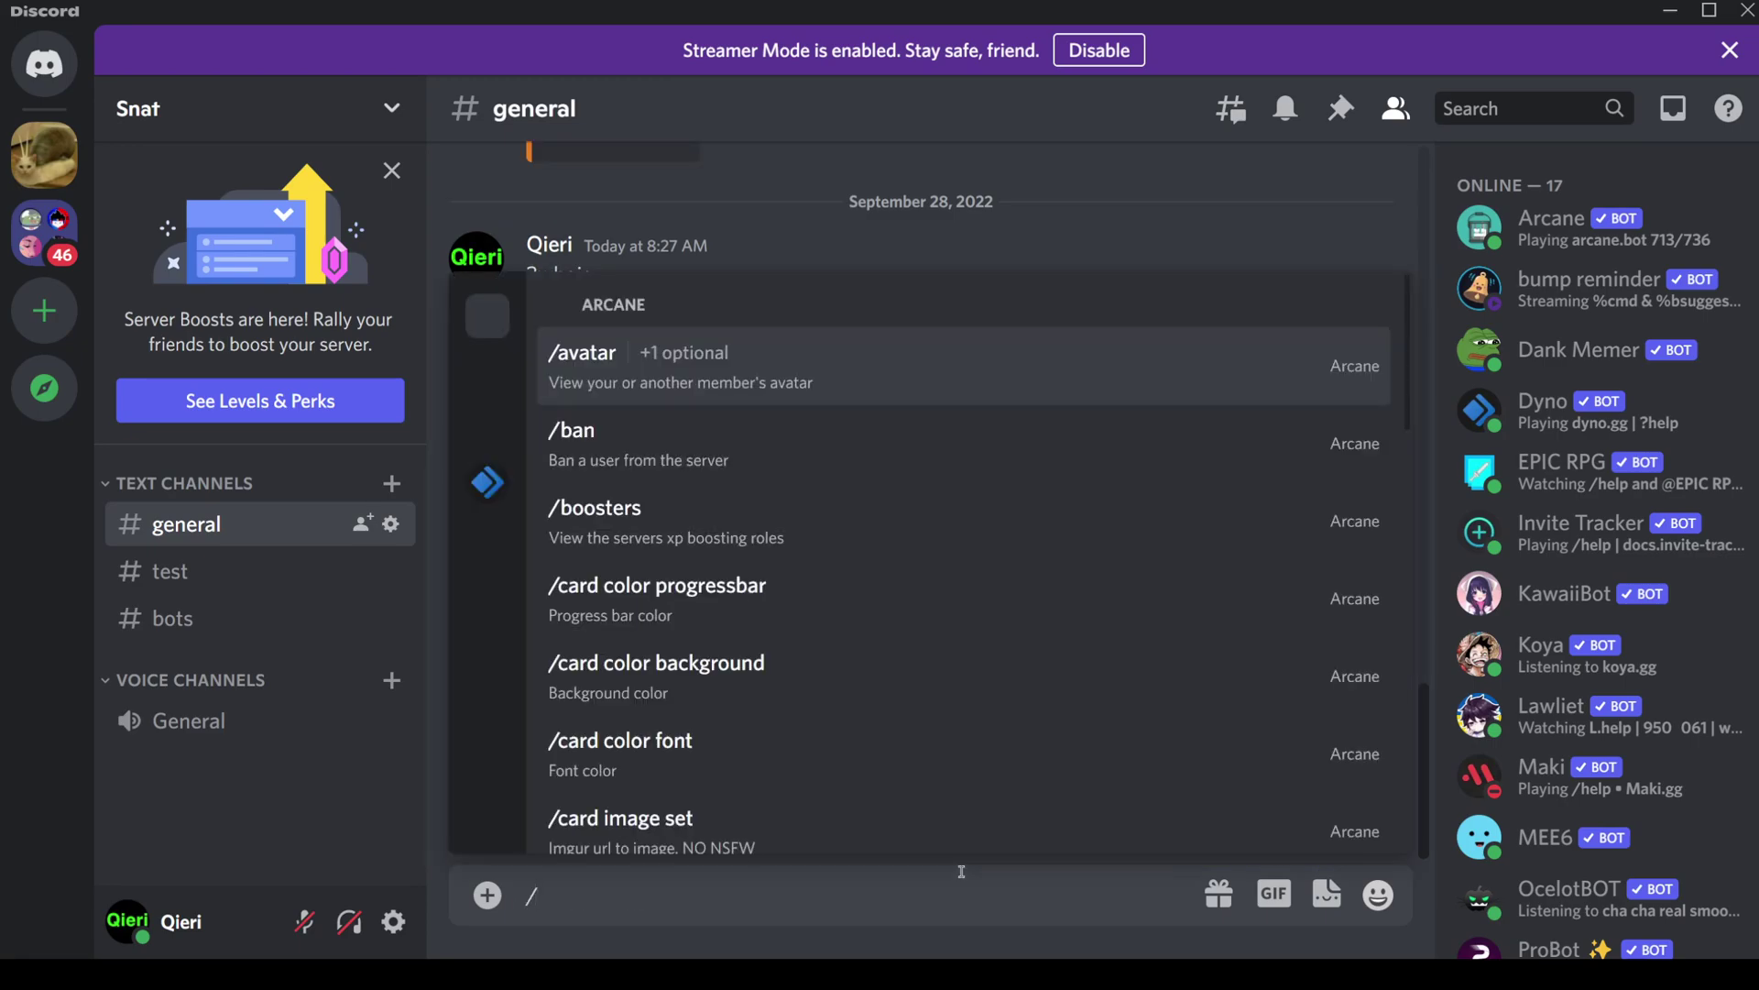
{"action": "scroll", "coordinate": [815, 553], "scroll_direction": "down", "scroll_amount": 5}
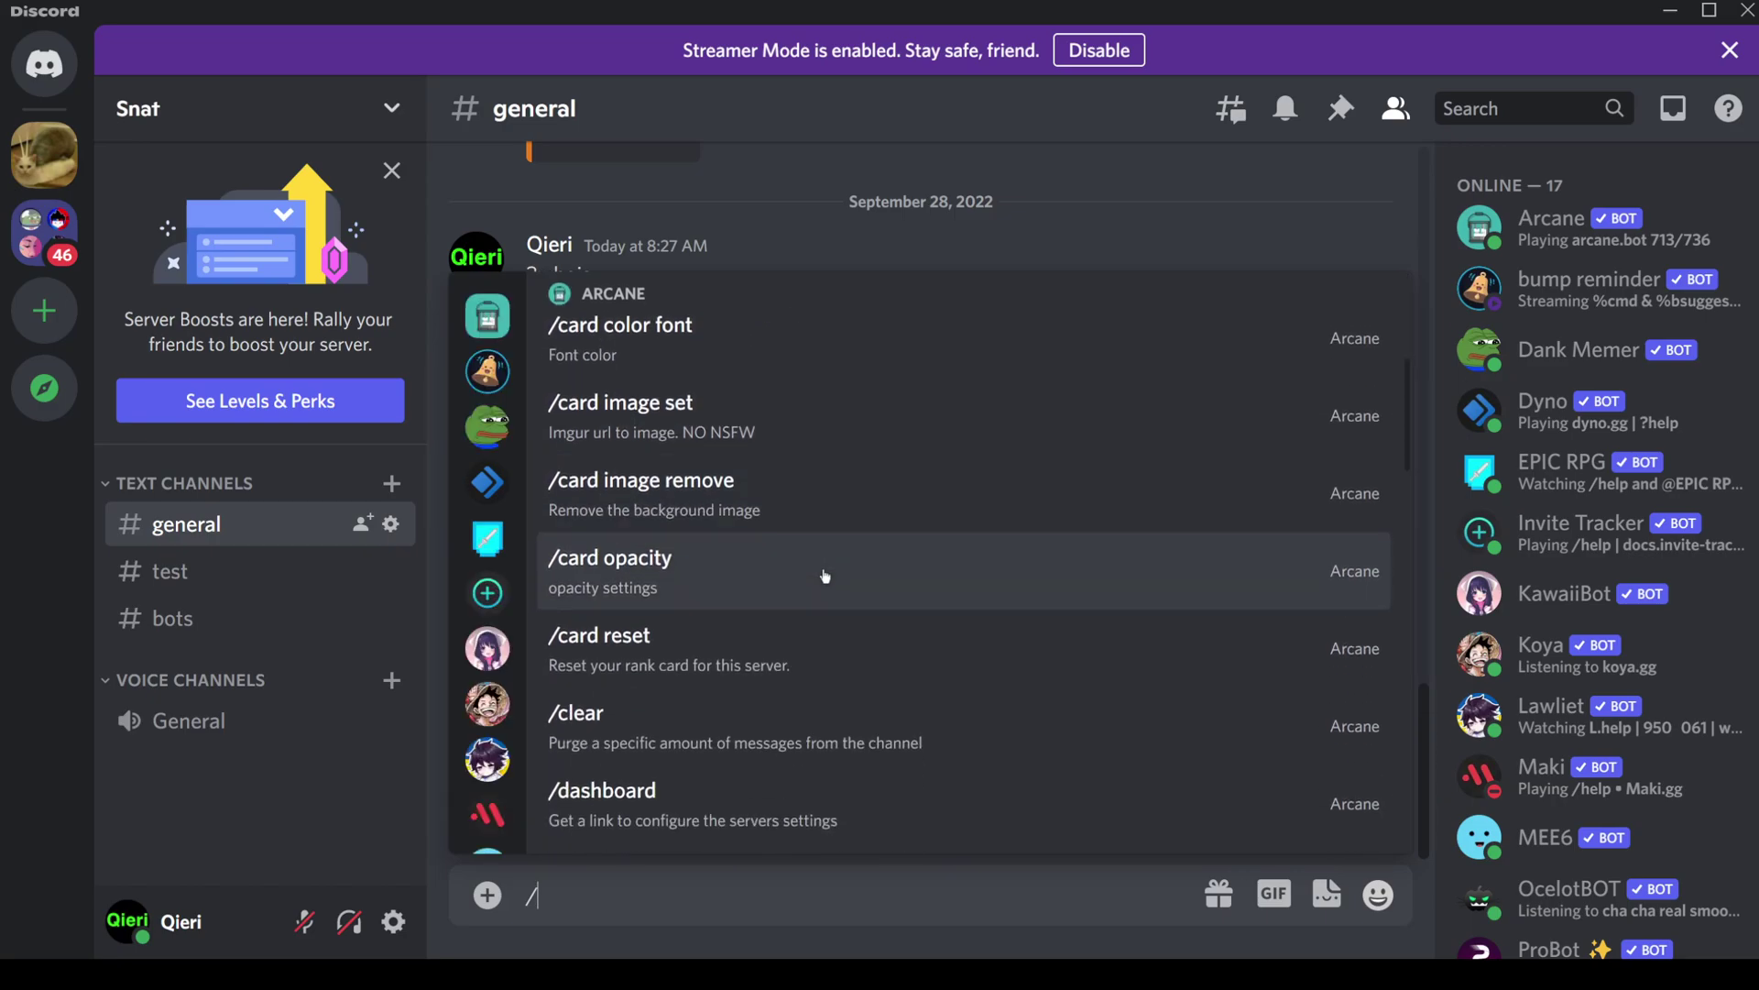
{"action": "scroll", "coordinate": [824, 576], "scroll_direction": "down", "scroll_amount": 6}
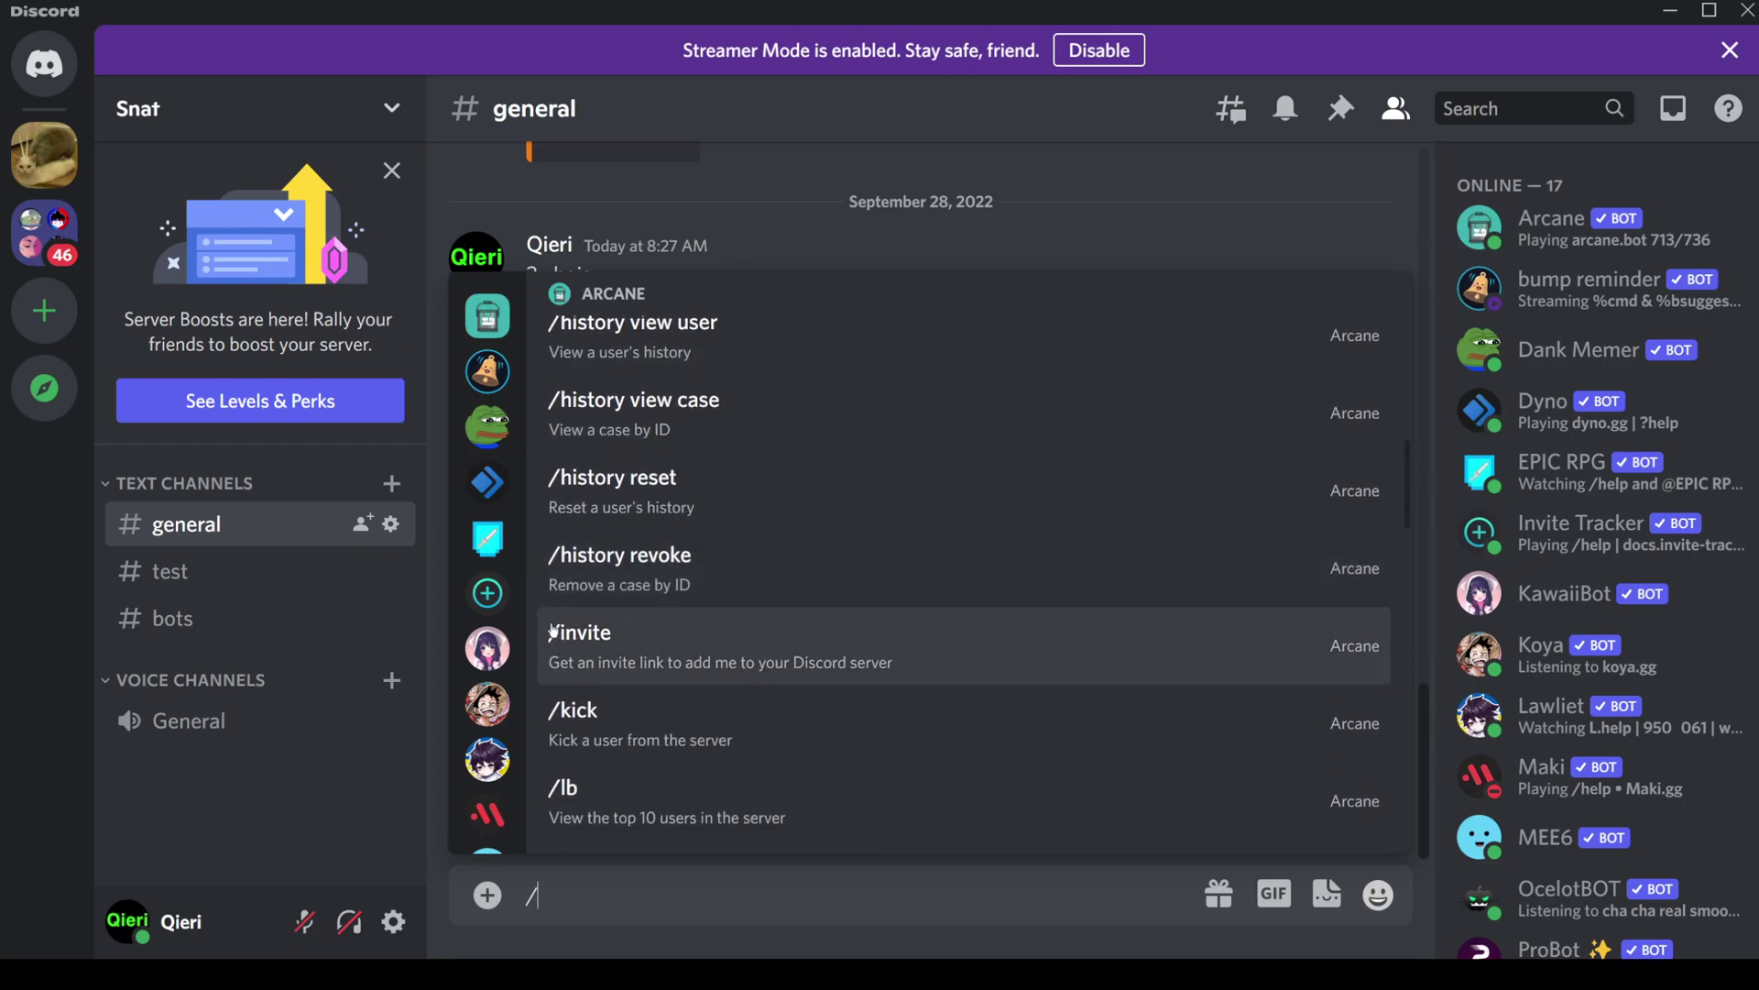
{"action": "left_click", "coordinate": [489, 675]}
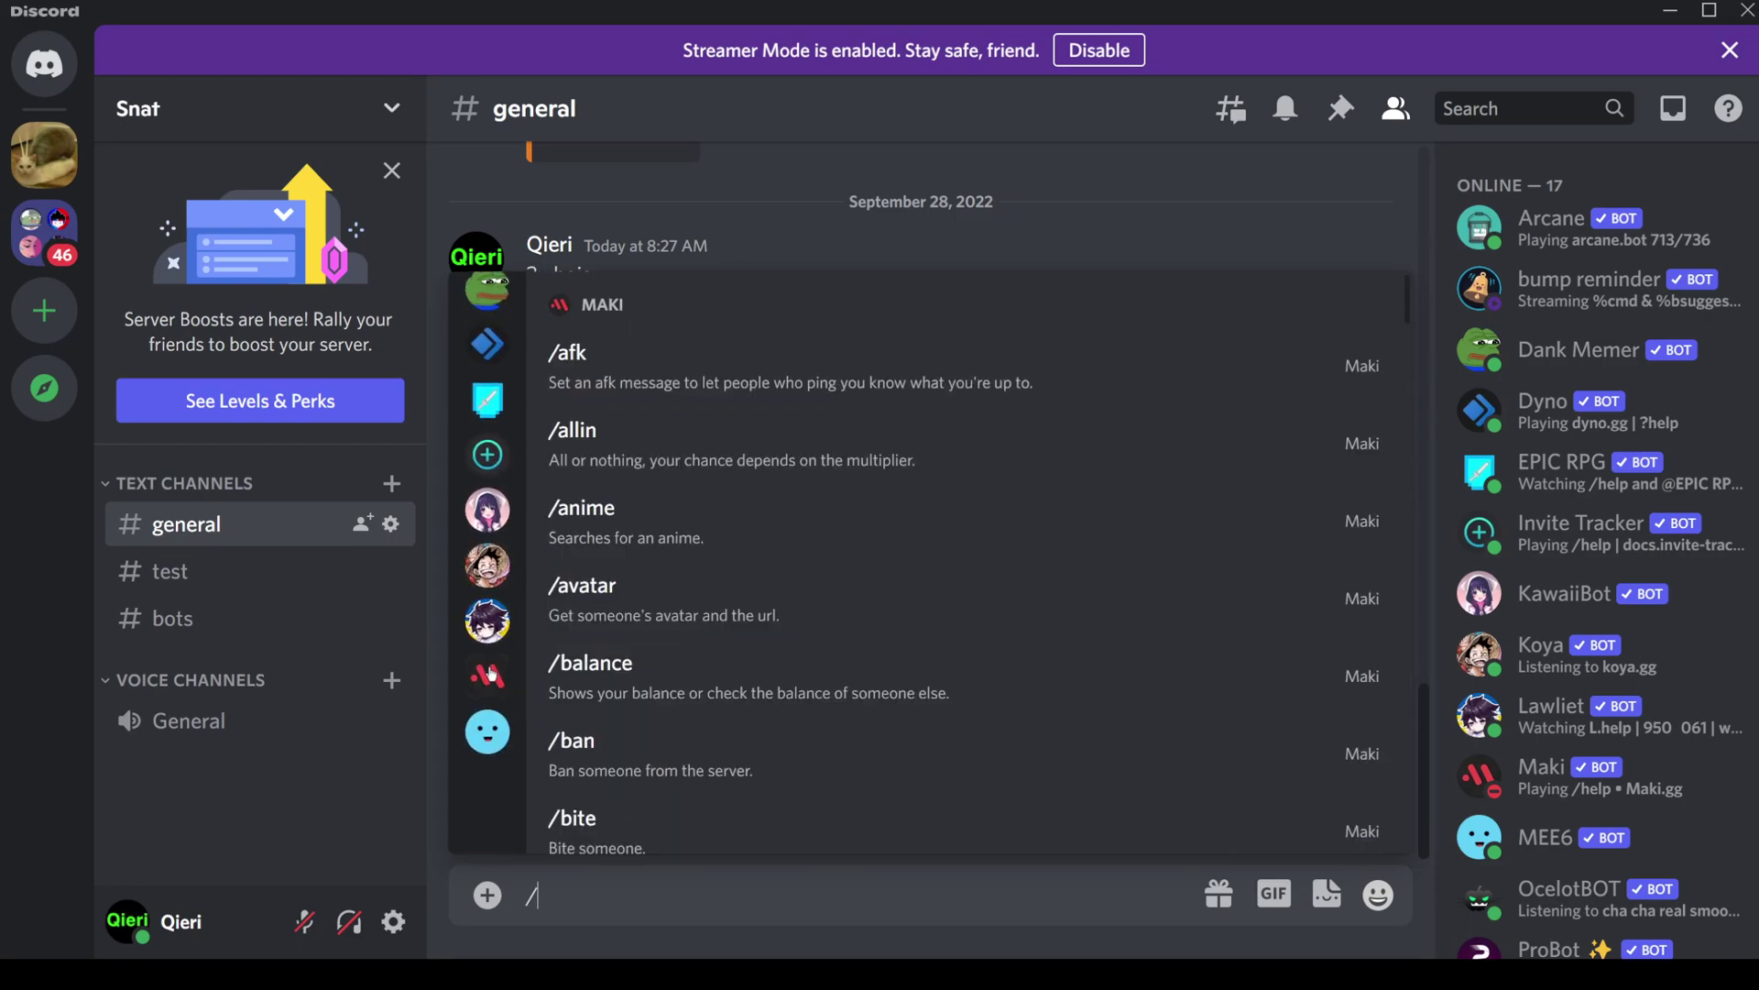
{"action": "scroll", "coordinate": [669, 577], "scroll_direction": "down", "scroll_amount": 2}
{"action": "scroll", "coordinate": [689, 586], "scroll_direction": "down", "scroll_amount": 8}
{"action": "scroll", "coordinate": [689, 587], "scroll_direction": "down", "scroll_amount": 6}
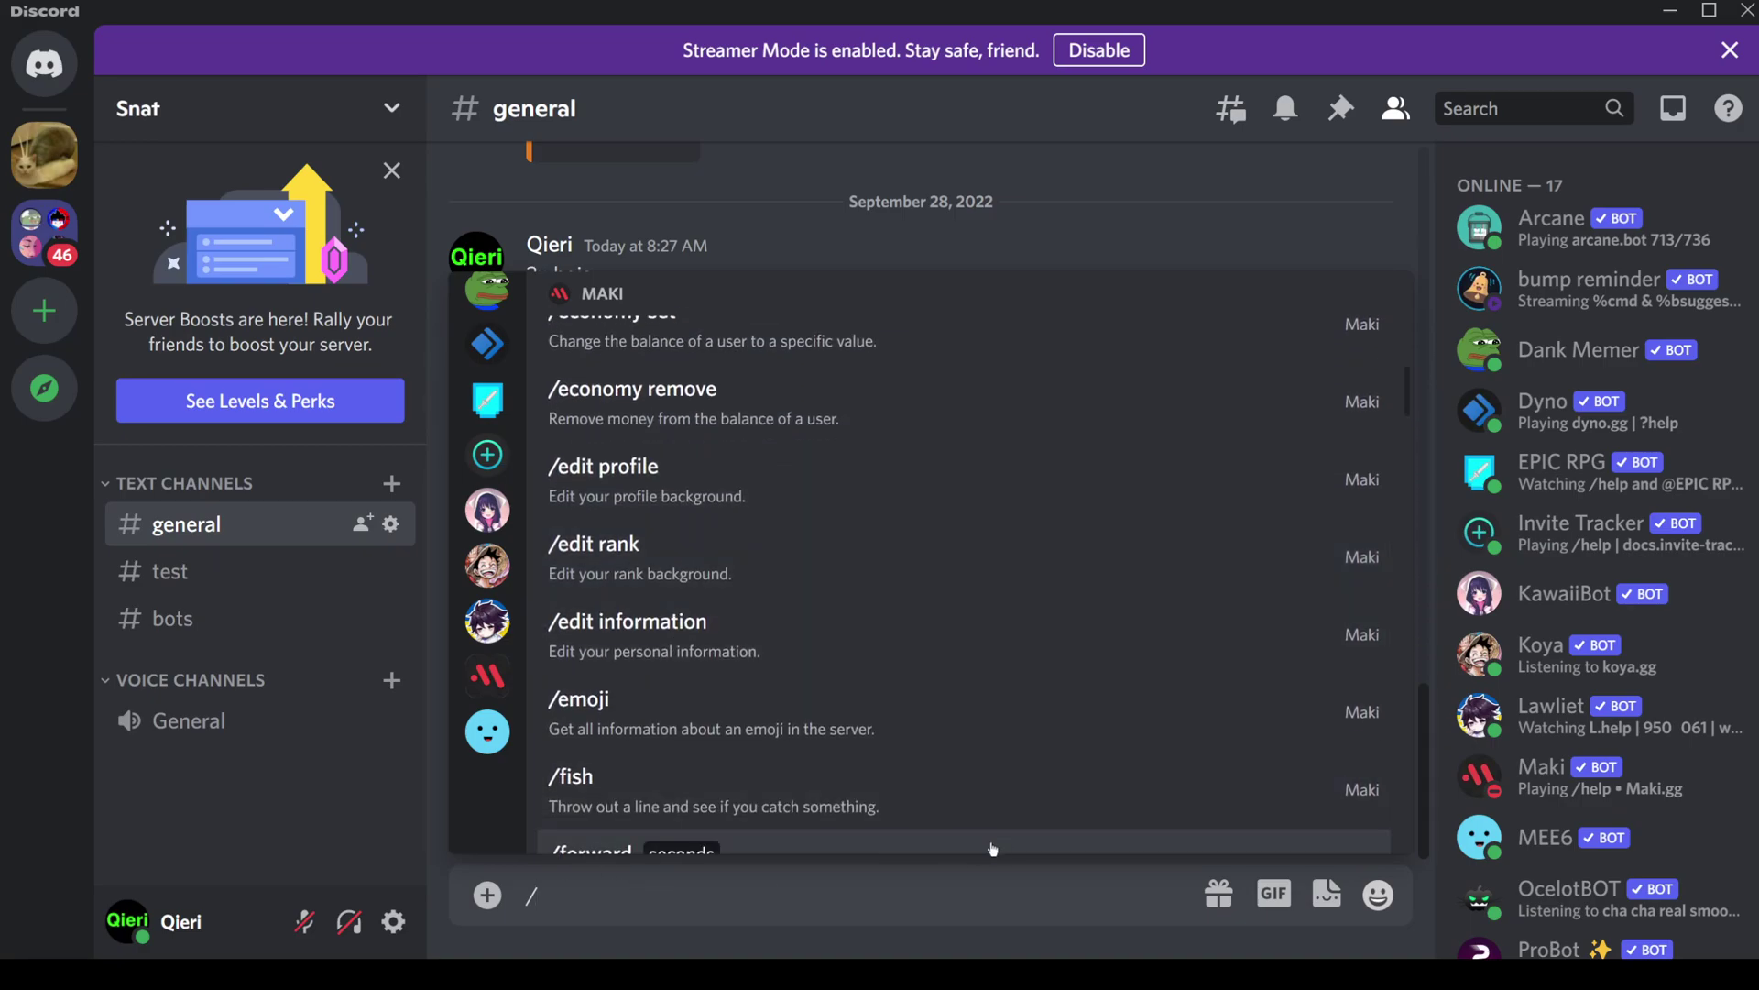
Send Maki's /user command with Dyno chosen as the user option.
{"action": "type", "text": "us"}
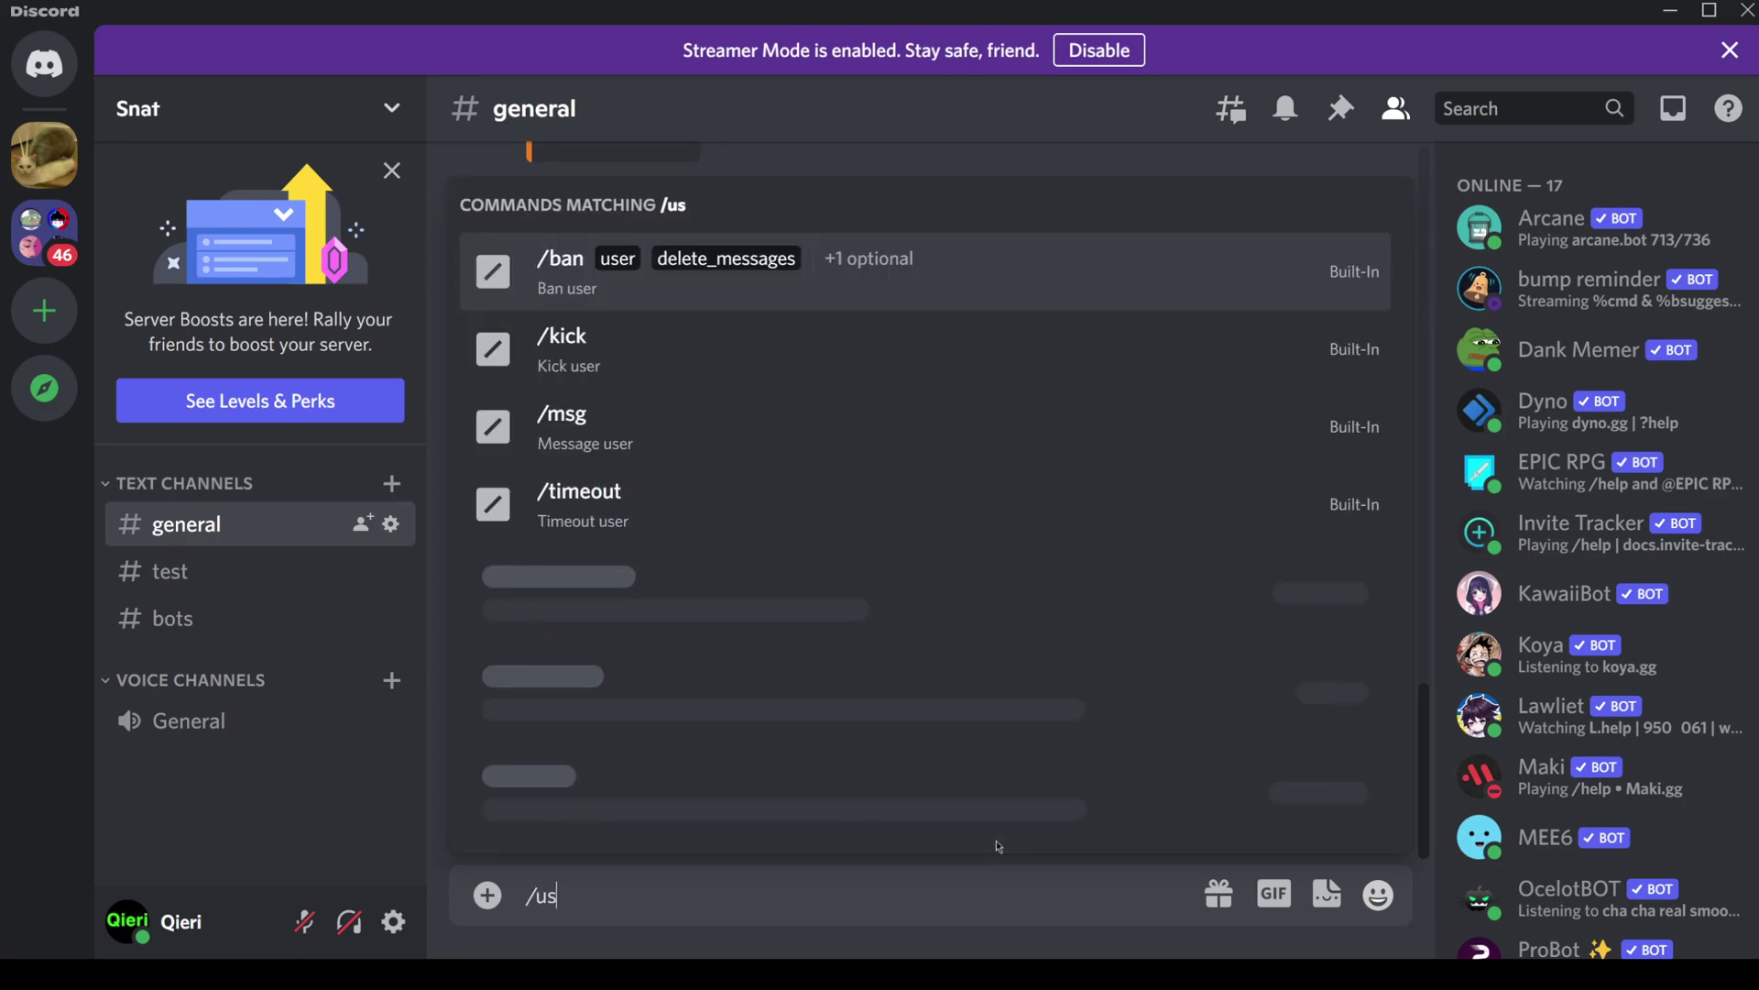
{"action": "left_click", "coordinate": [766, 652]}
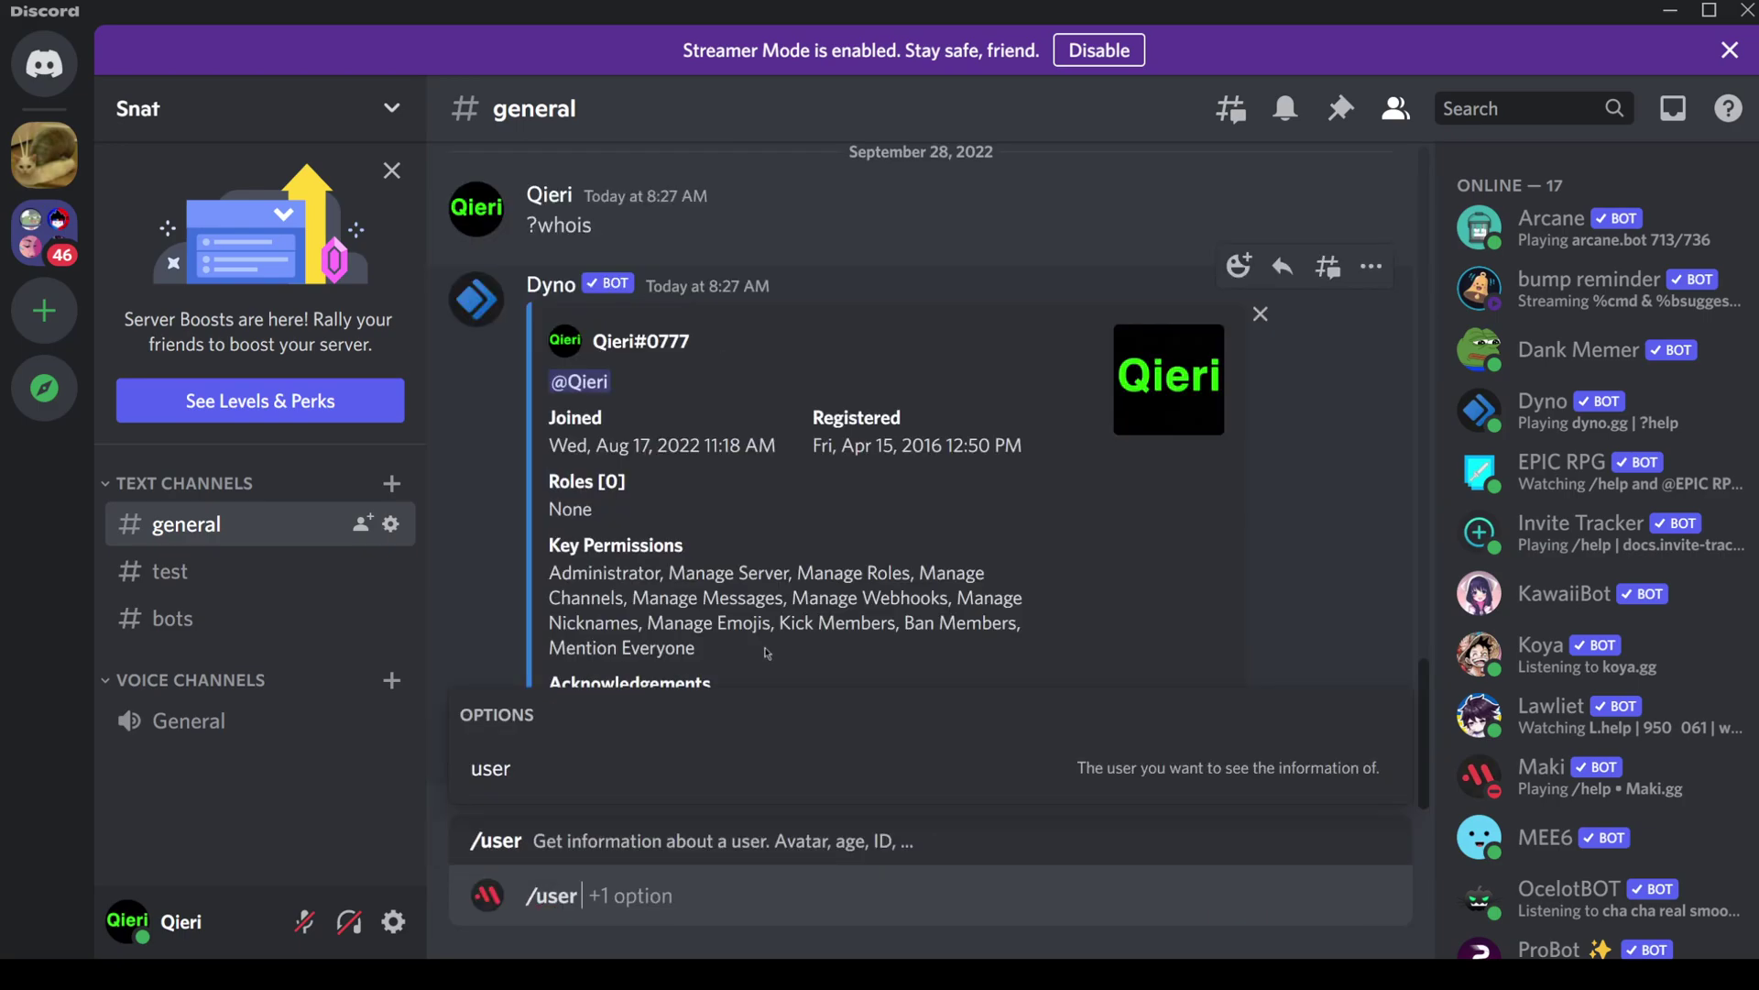
{"action": "left_click", "coordinate": [538, 771]}
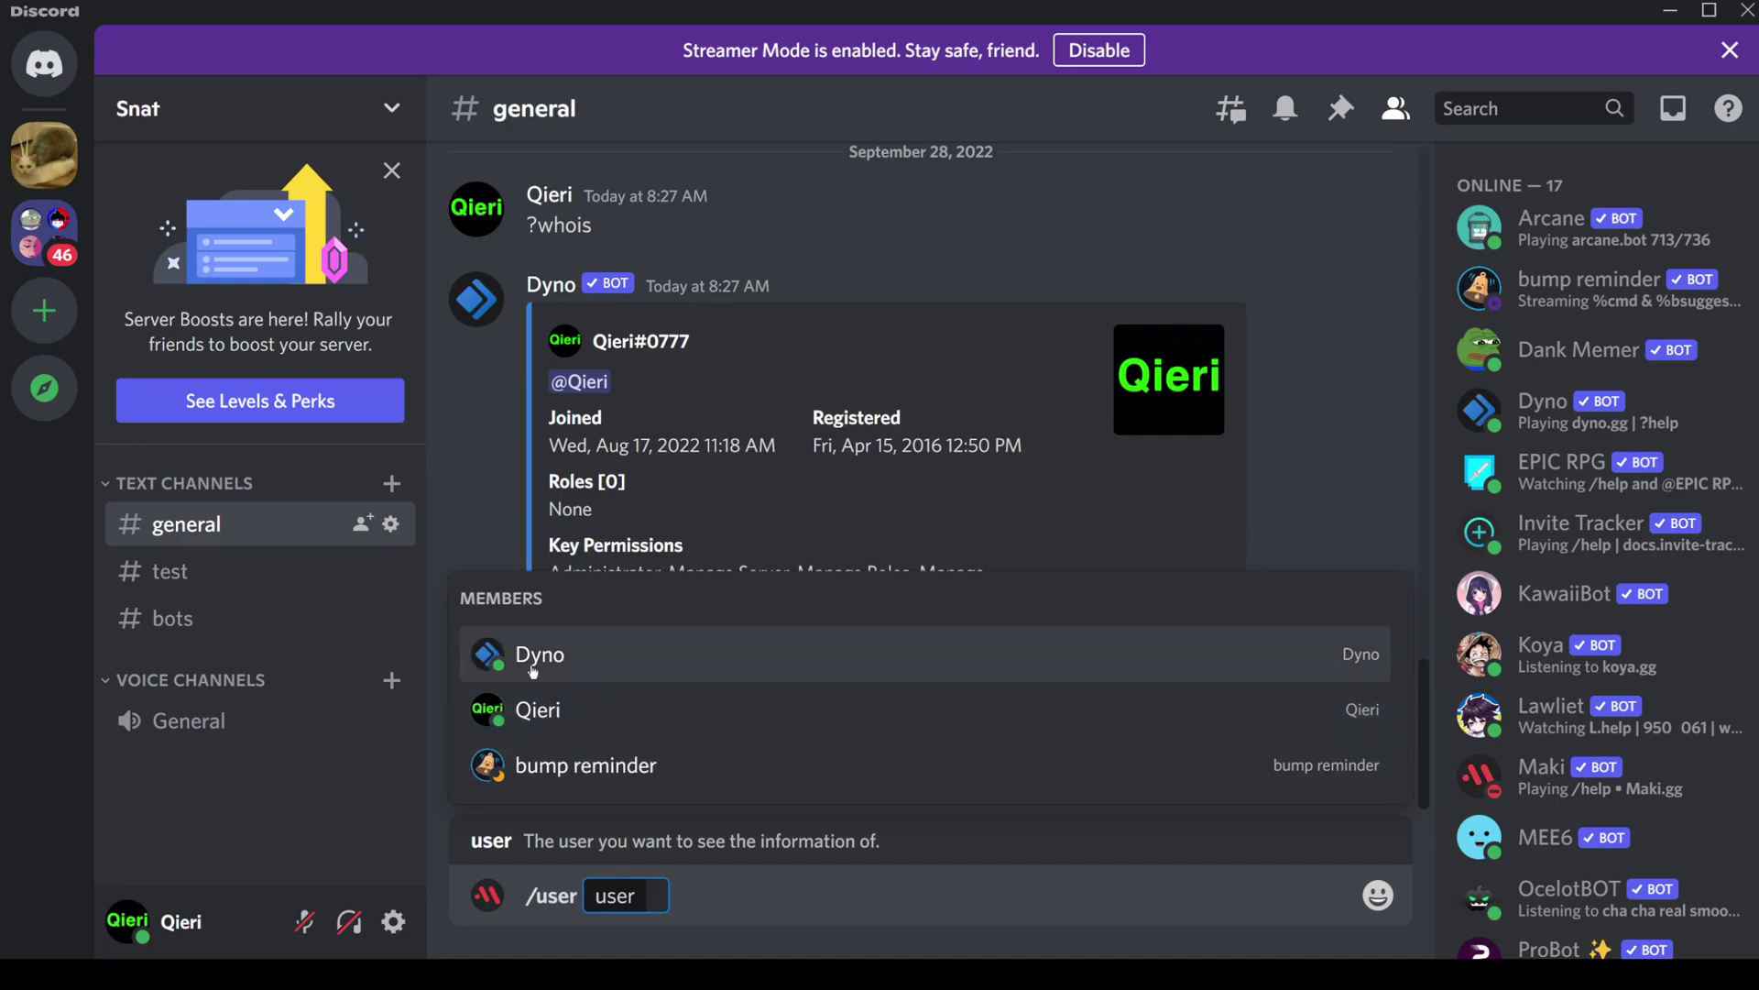
{"action": "left_click", "coordinate": [570, 665]}
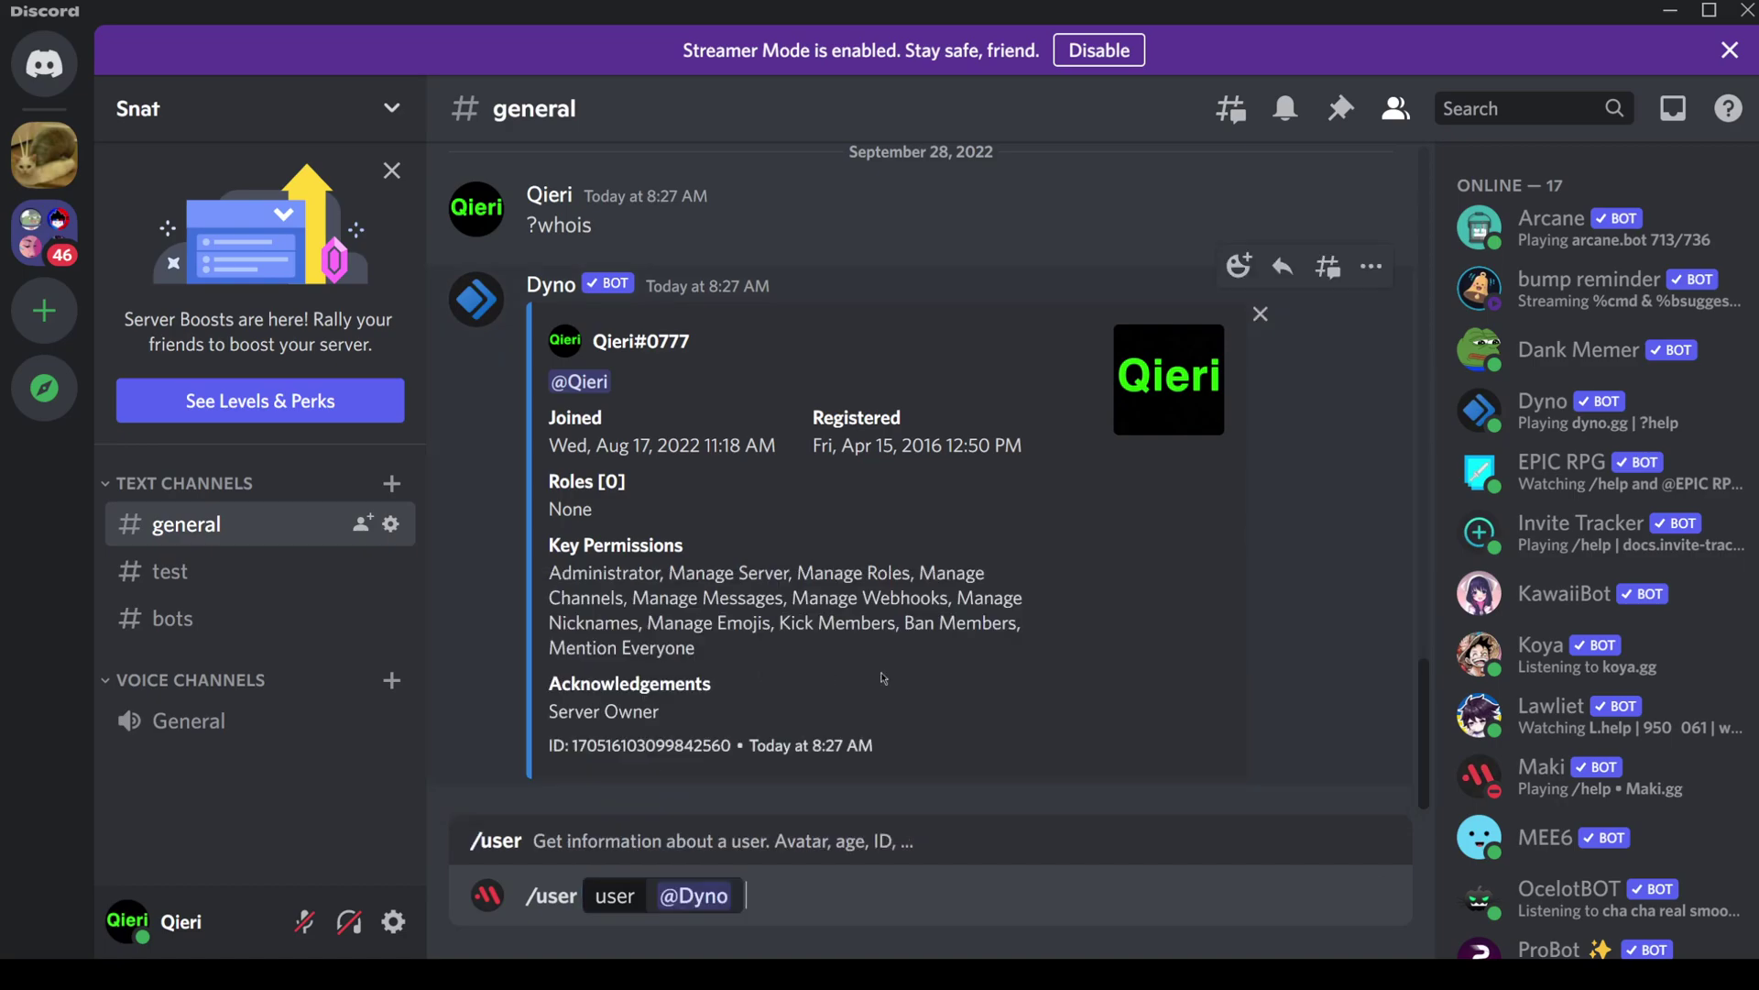
{"action": "key", "text": "Return"}
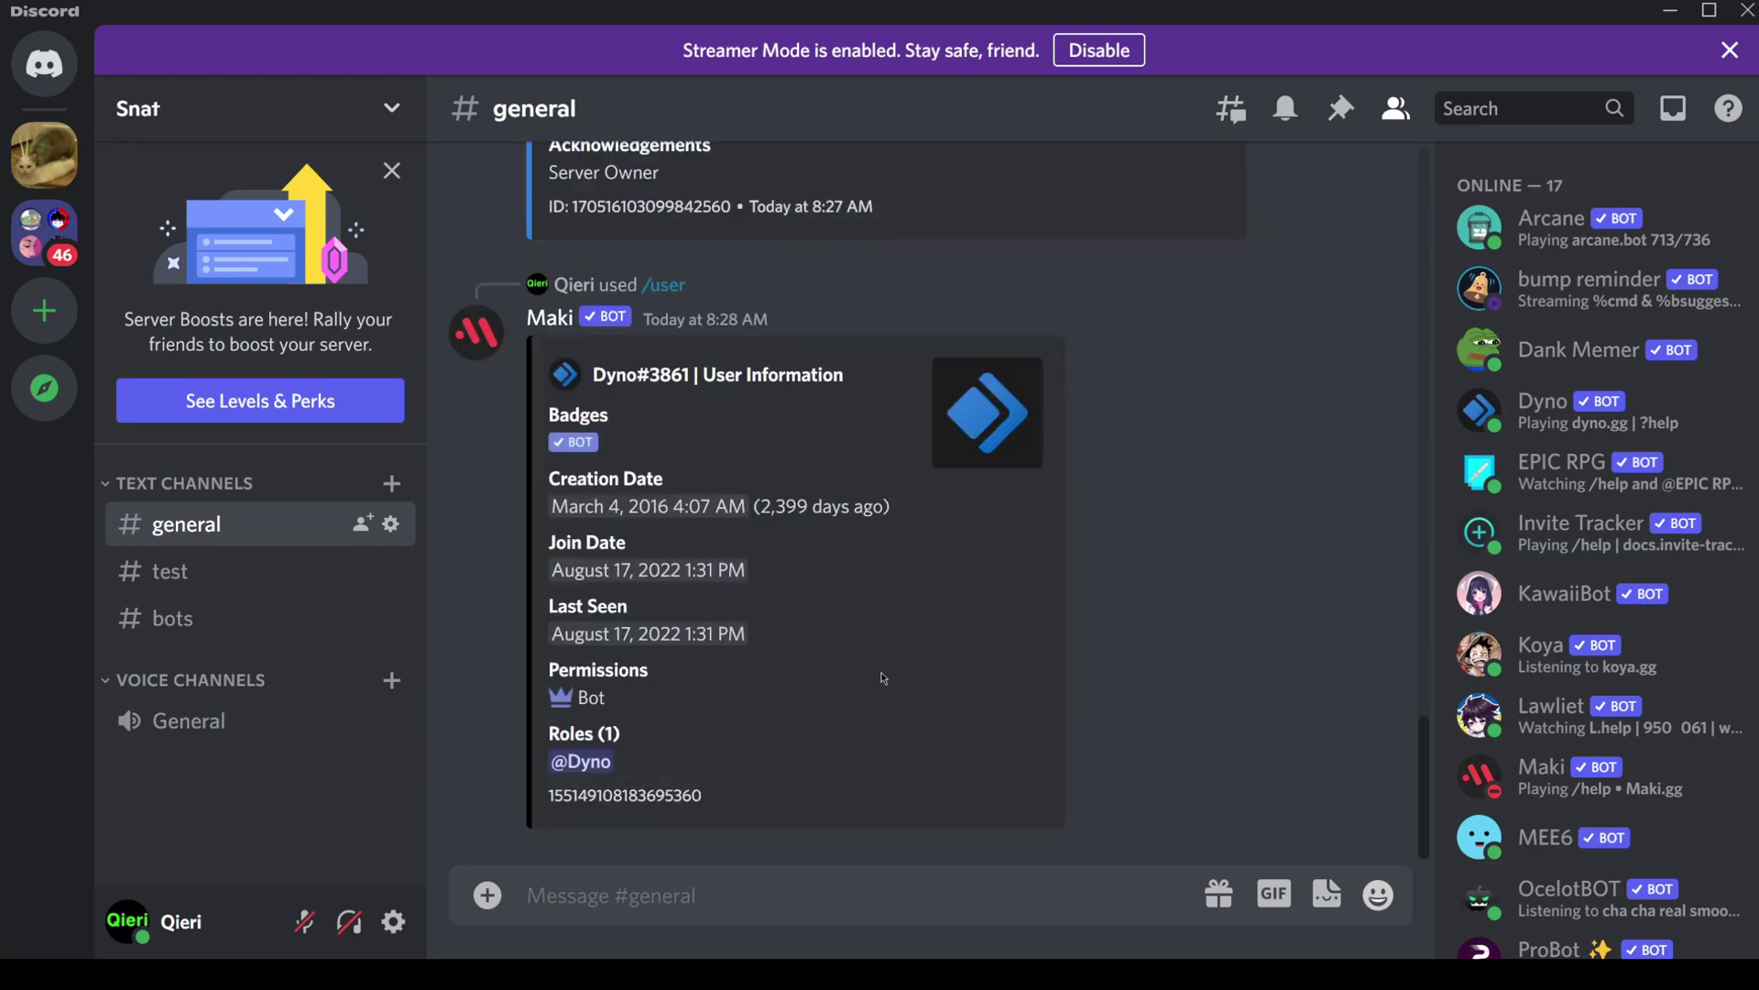
Post a plain ?user message in #general.
{"action": "mouse_move", "coordinate": [958, 549]}
{"action": "mouse_move", "coordinate": [591, 509]}
{"action": "type", "text": "?user"}
{"action": "key", "text": "Return"}
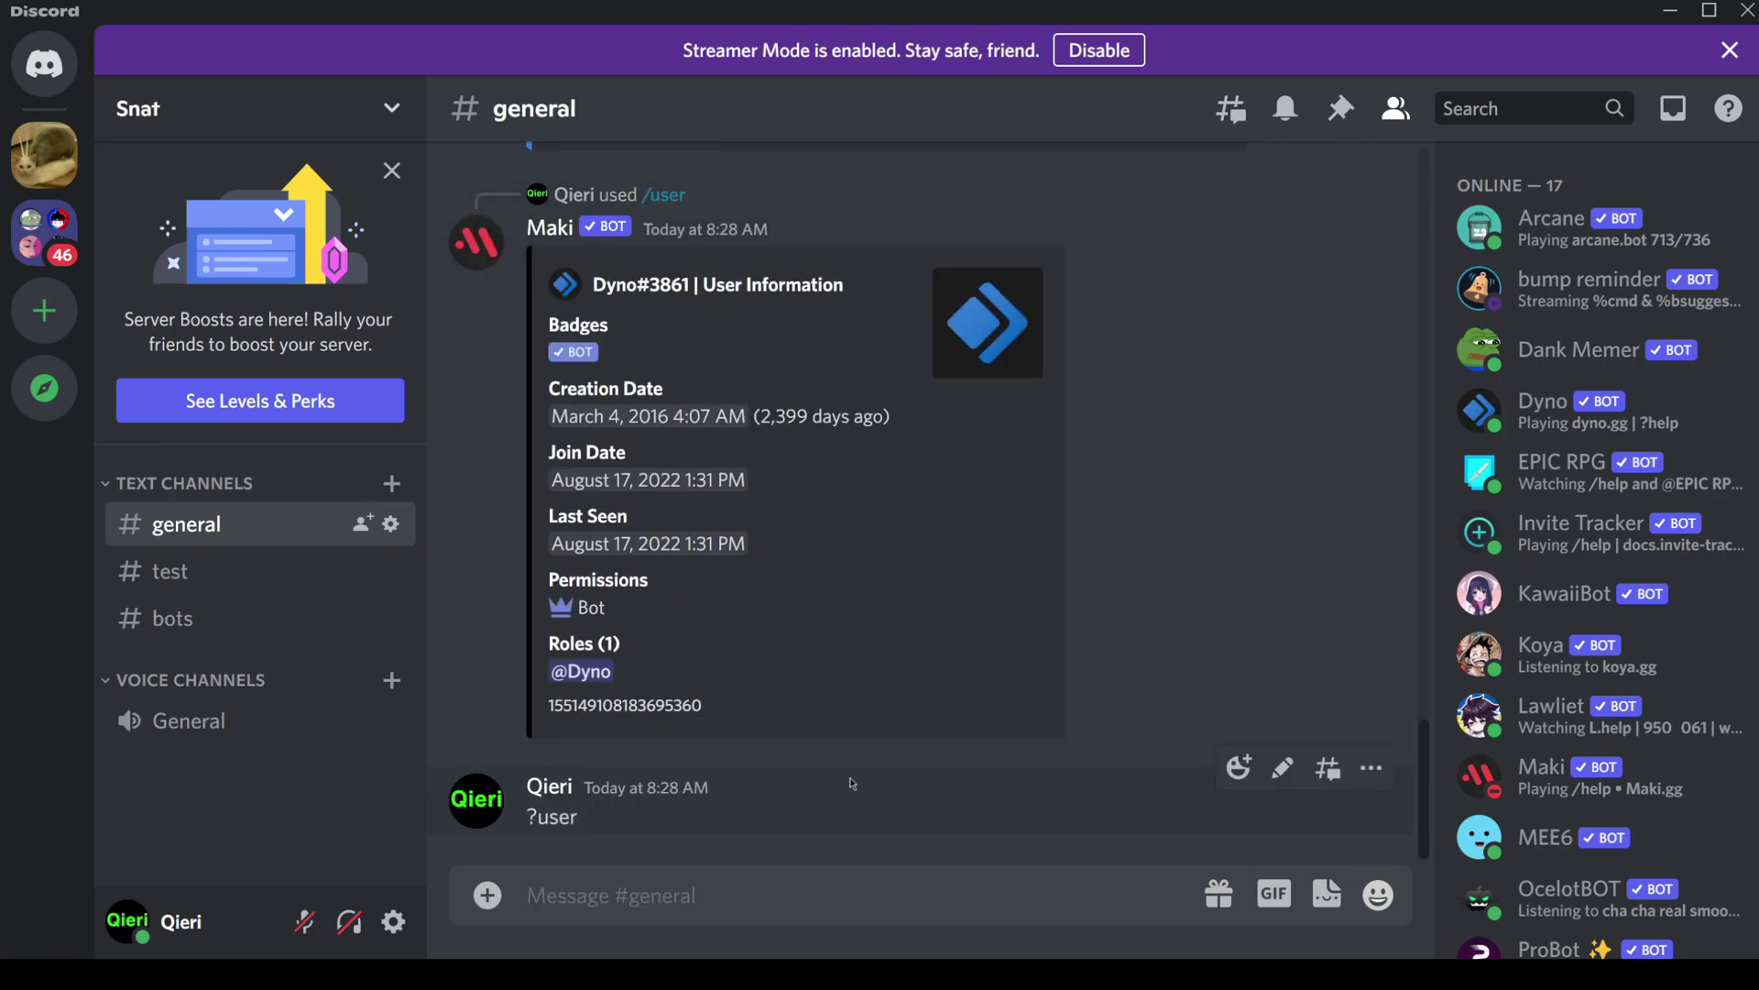
Send Maki's /user from Frequently Used with no user chosen, targeting your own account.
{"action": "type", "text": "?us"}
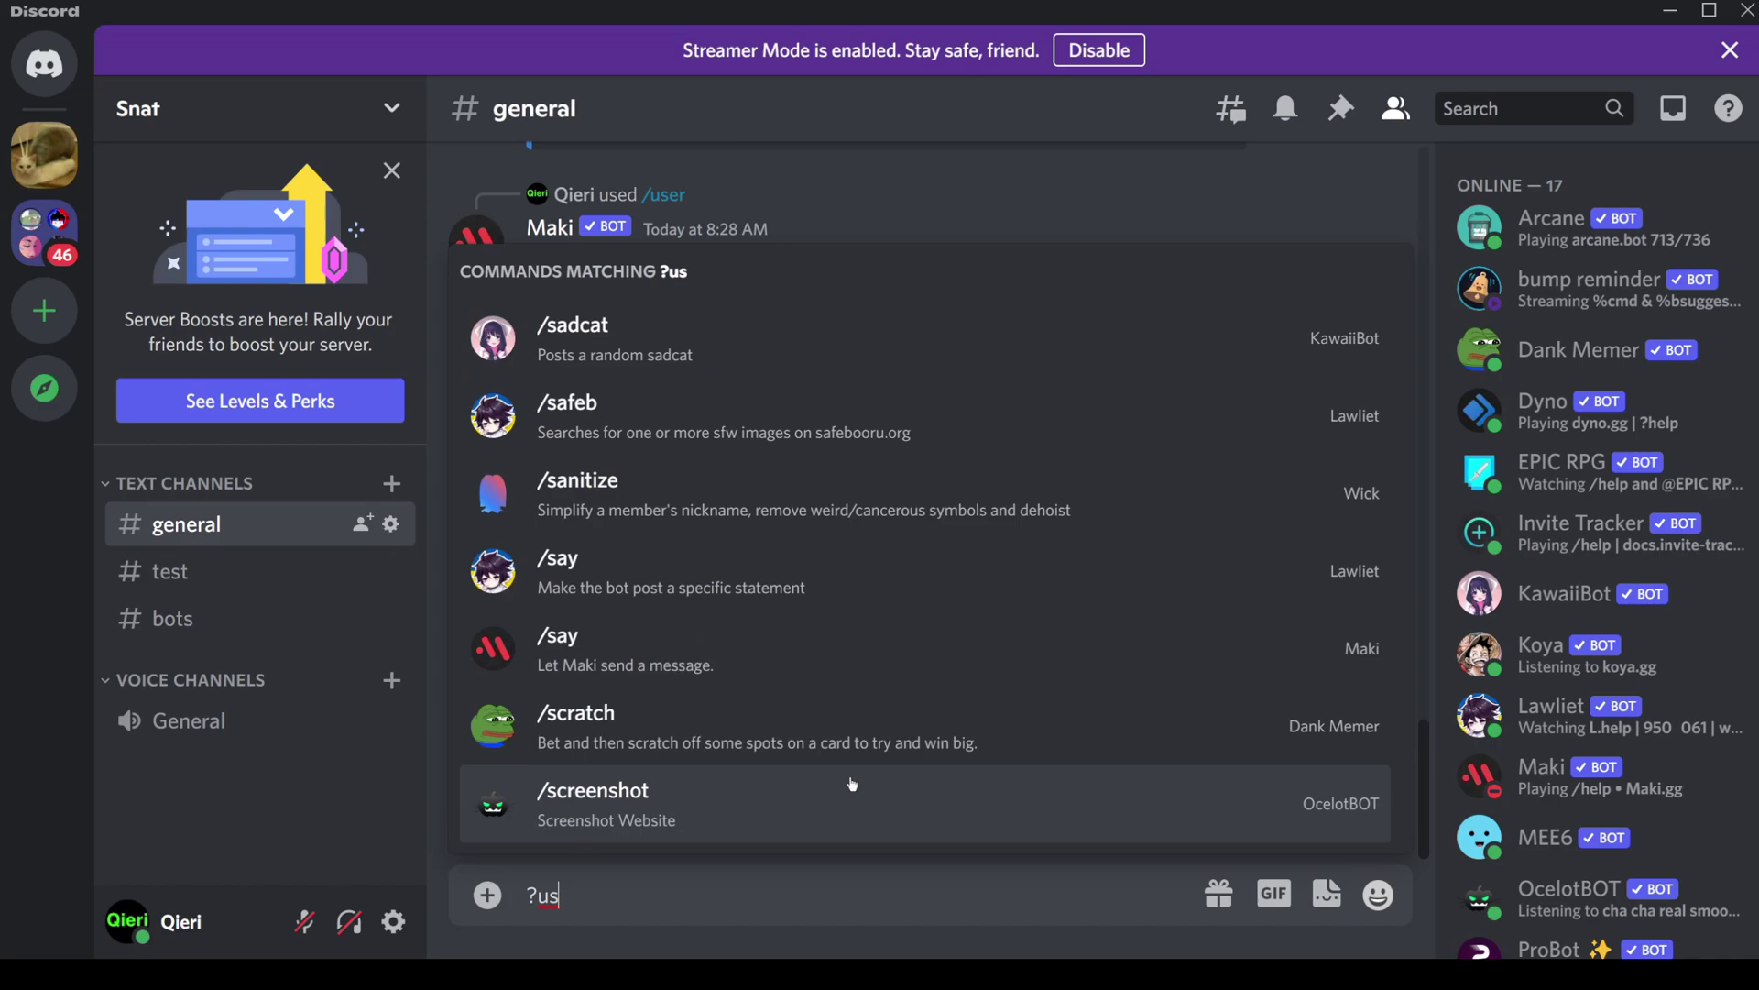
{"action": "key", "text": "BackSpace"}
{"action": "key", "text": "BackSpace"}
{"action": "key", "text": "BackSpace"}
{"action": "type", "text": "/"}
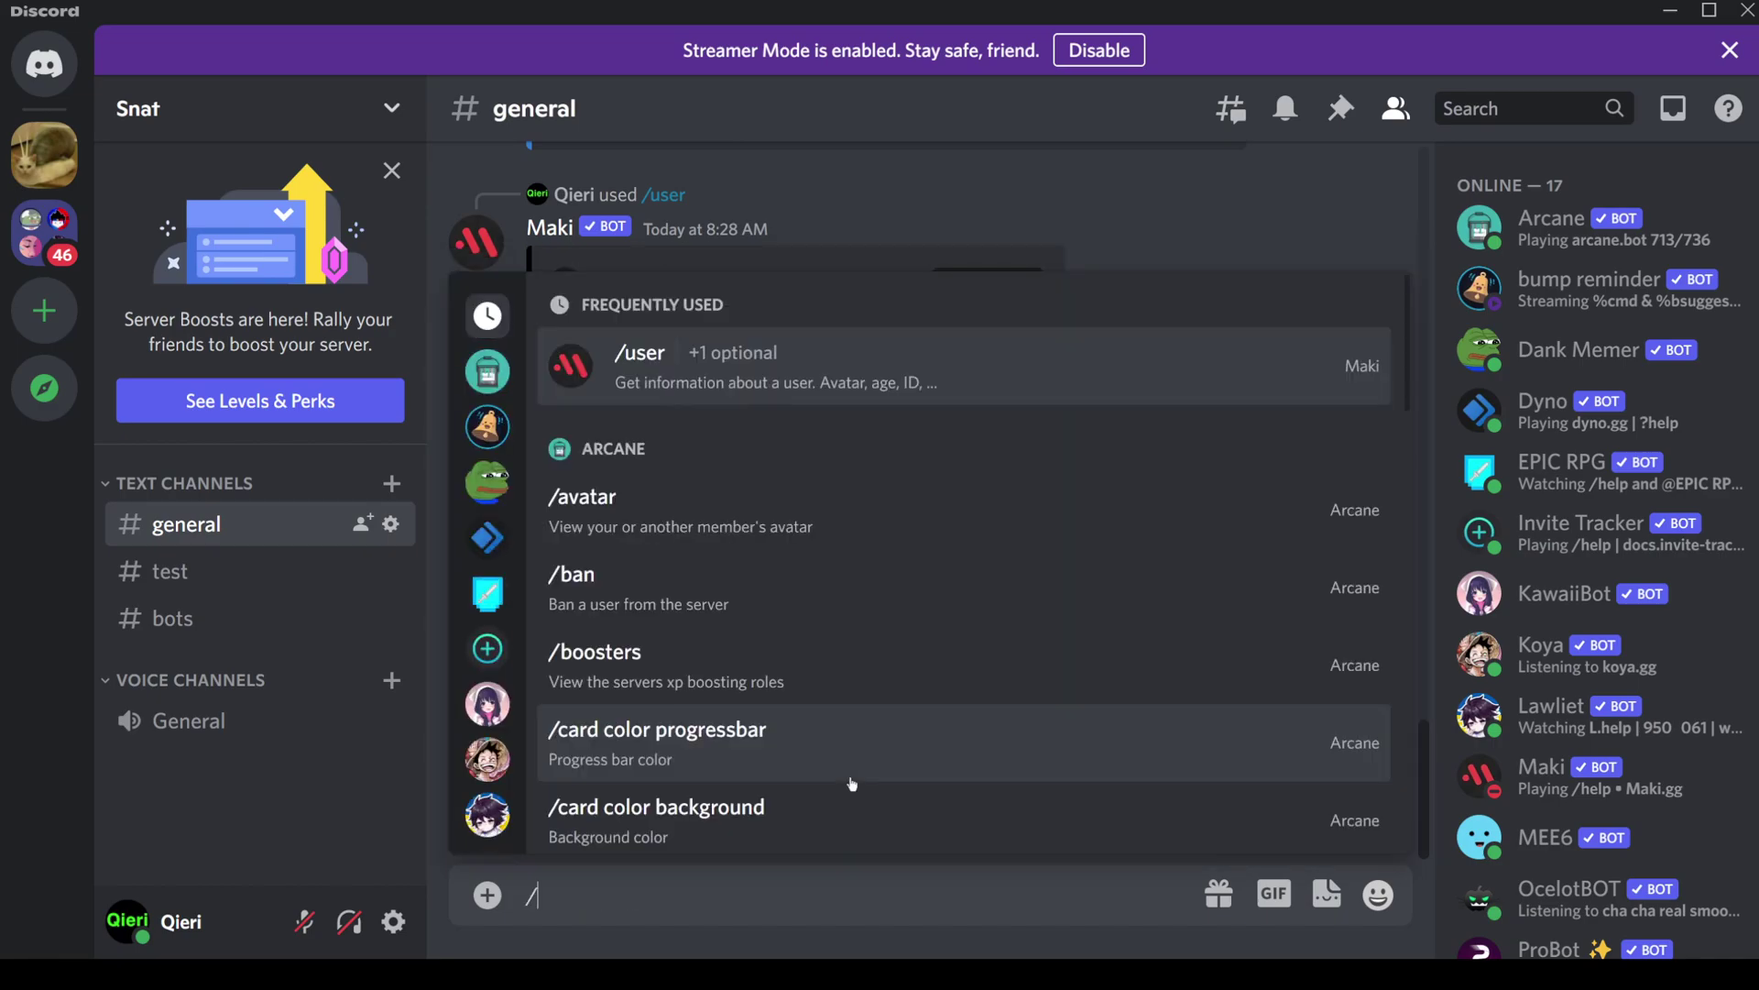
{"action": "left_click", "coordinate": [730, 360]}
{"action": "key", "text": "Return"}
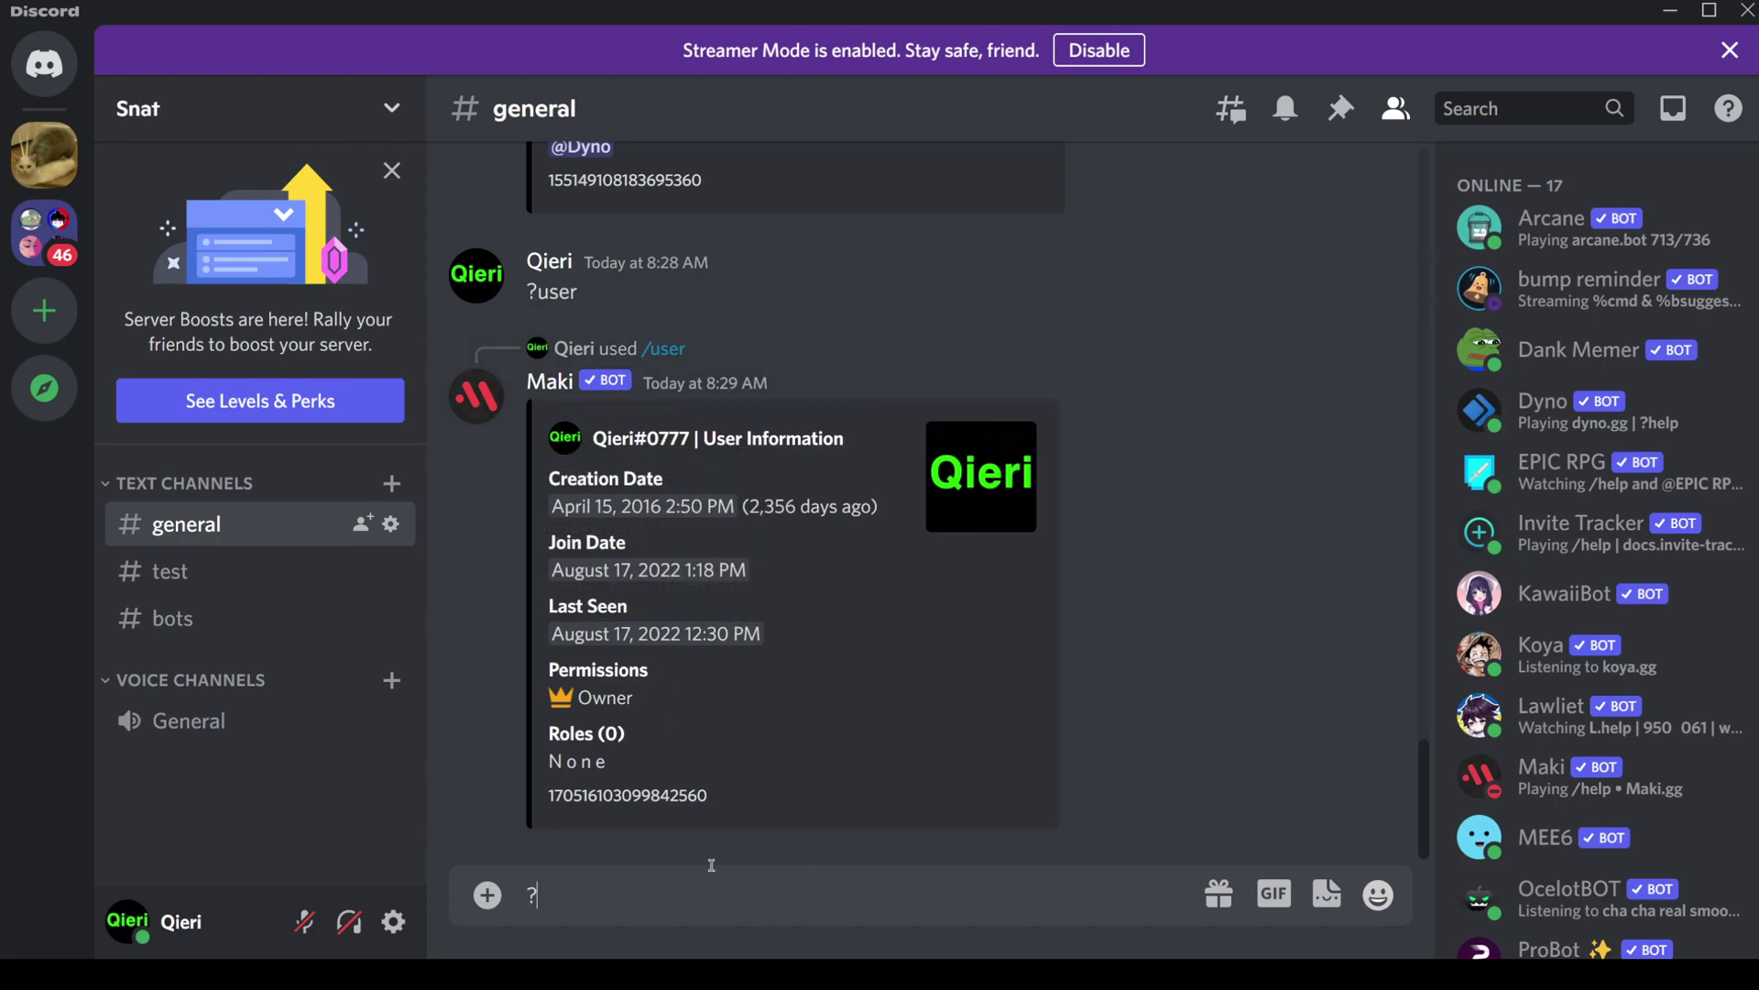
Send KawaiiBot's and OcelotBOT's /user lookups for your own account.
{"action": "type", "text": "/user"}
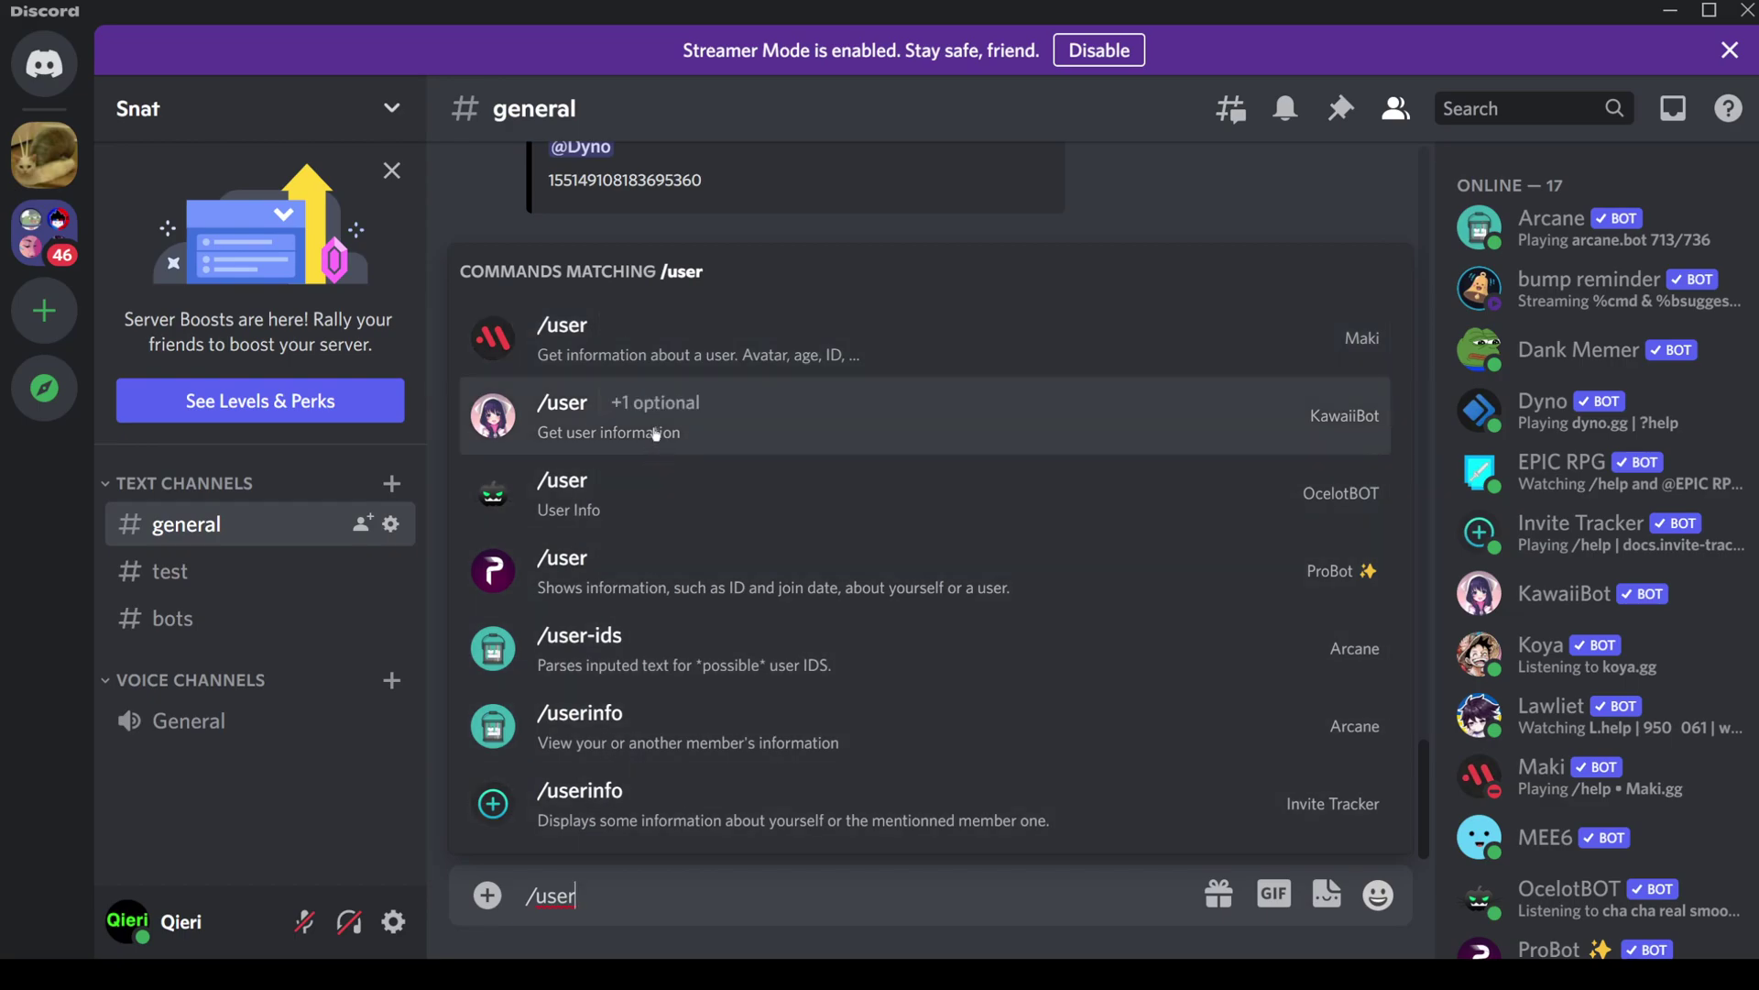
{"action": "left_click", "coordinate": [778, 425]}
{"action": "key", "text": "Return"}
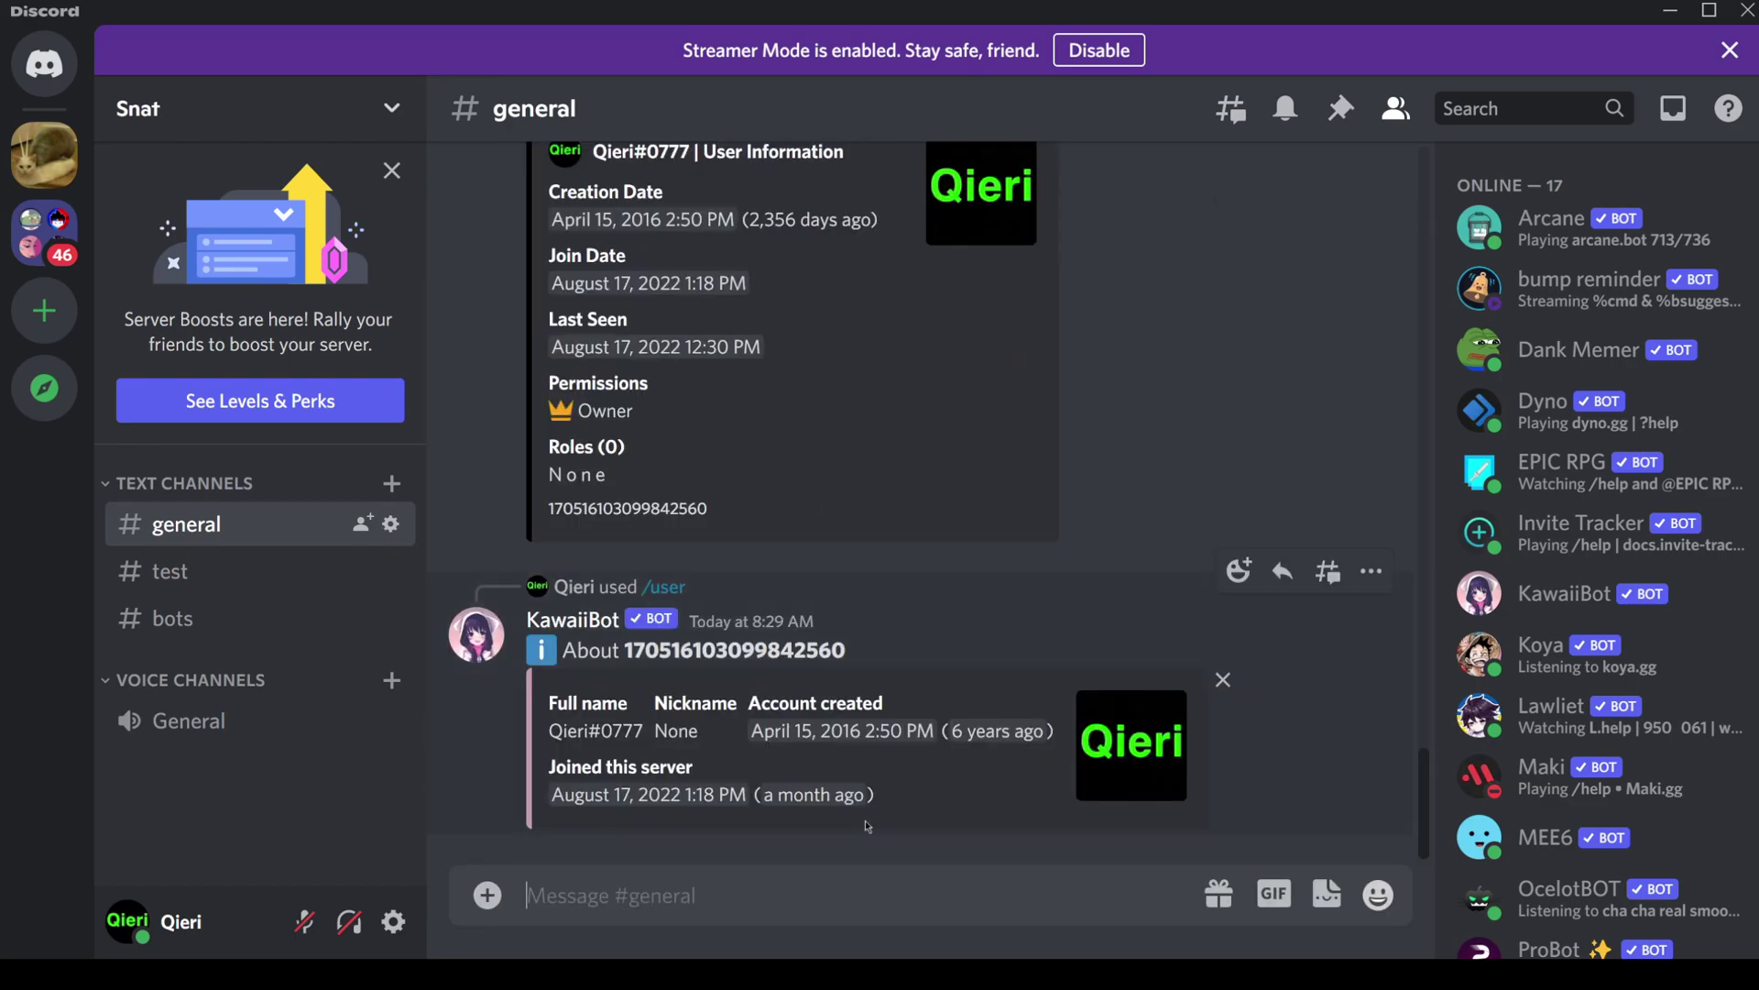
{"action": "type", "text": "/user"}
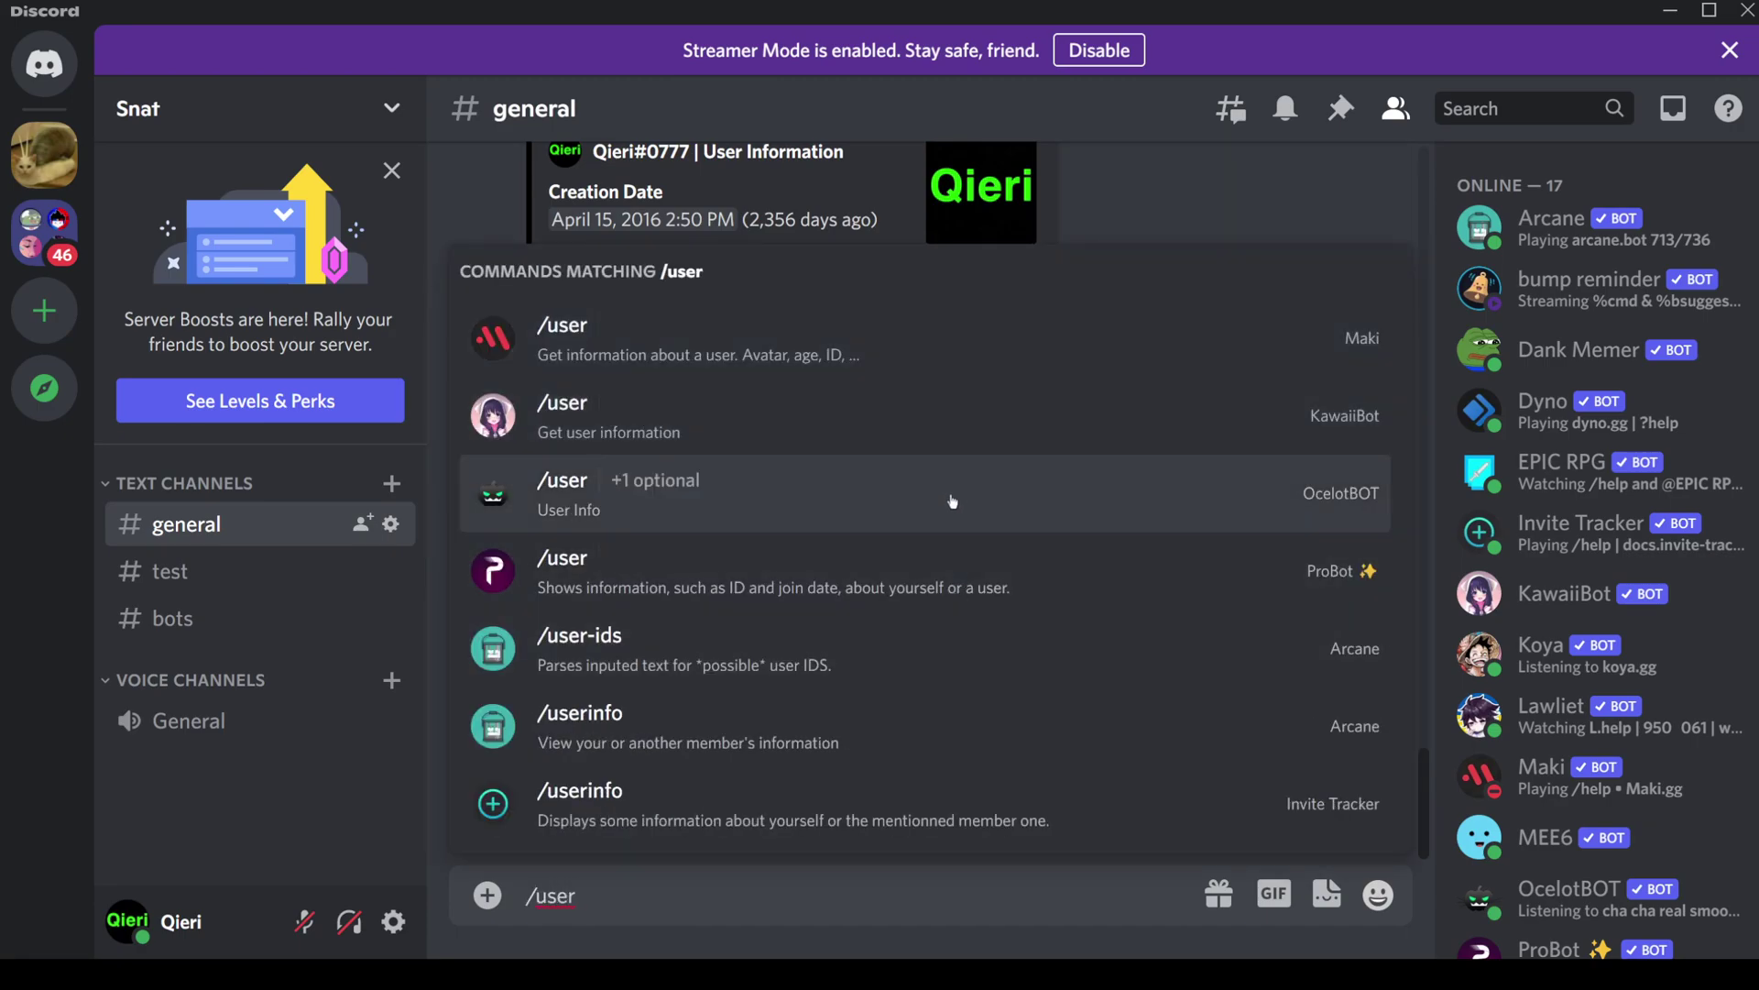
{"action": "left_click", "coordinate": [953, 497]}
{"action": "key", "text": "Return"}
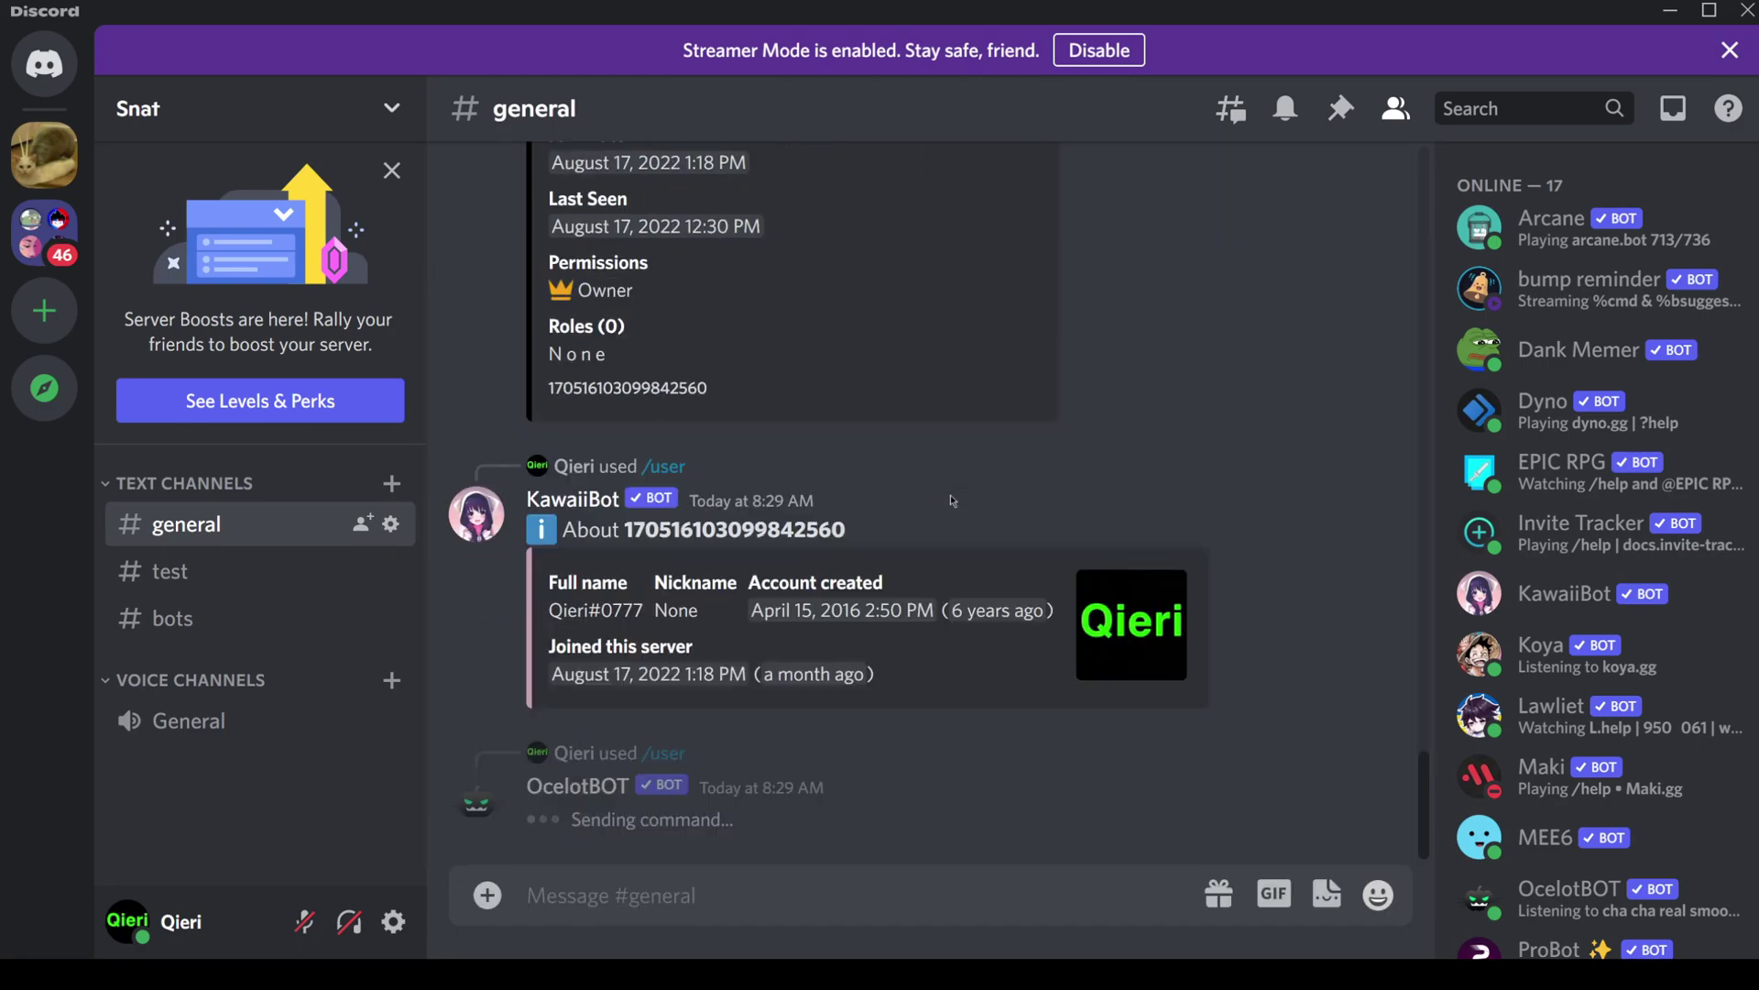
Send Arcane's /userinfo command for your own account.
{"action": "type", "text": "/user"}
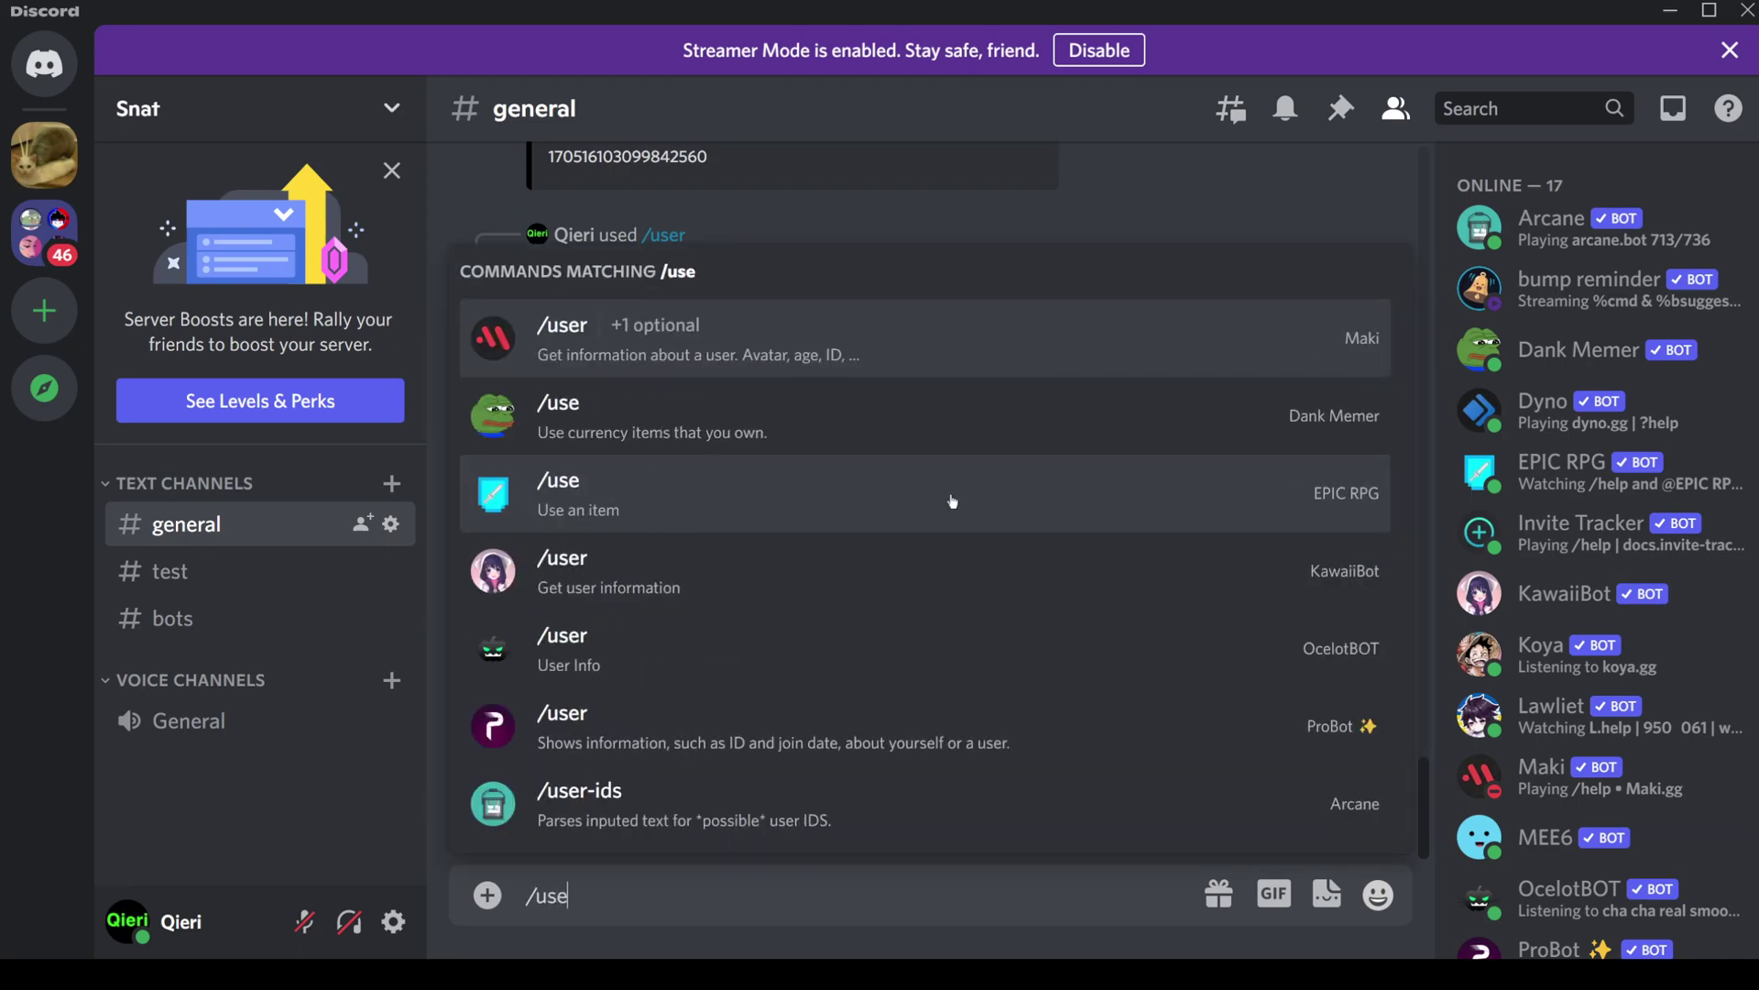
{"action": "left_click", "coordinate": [777, 727]}
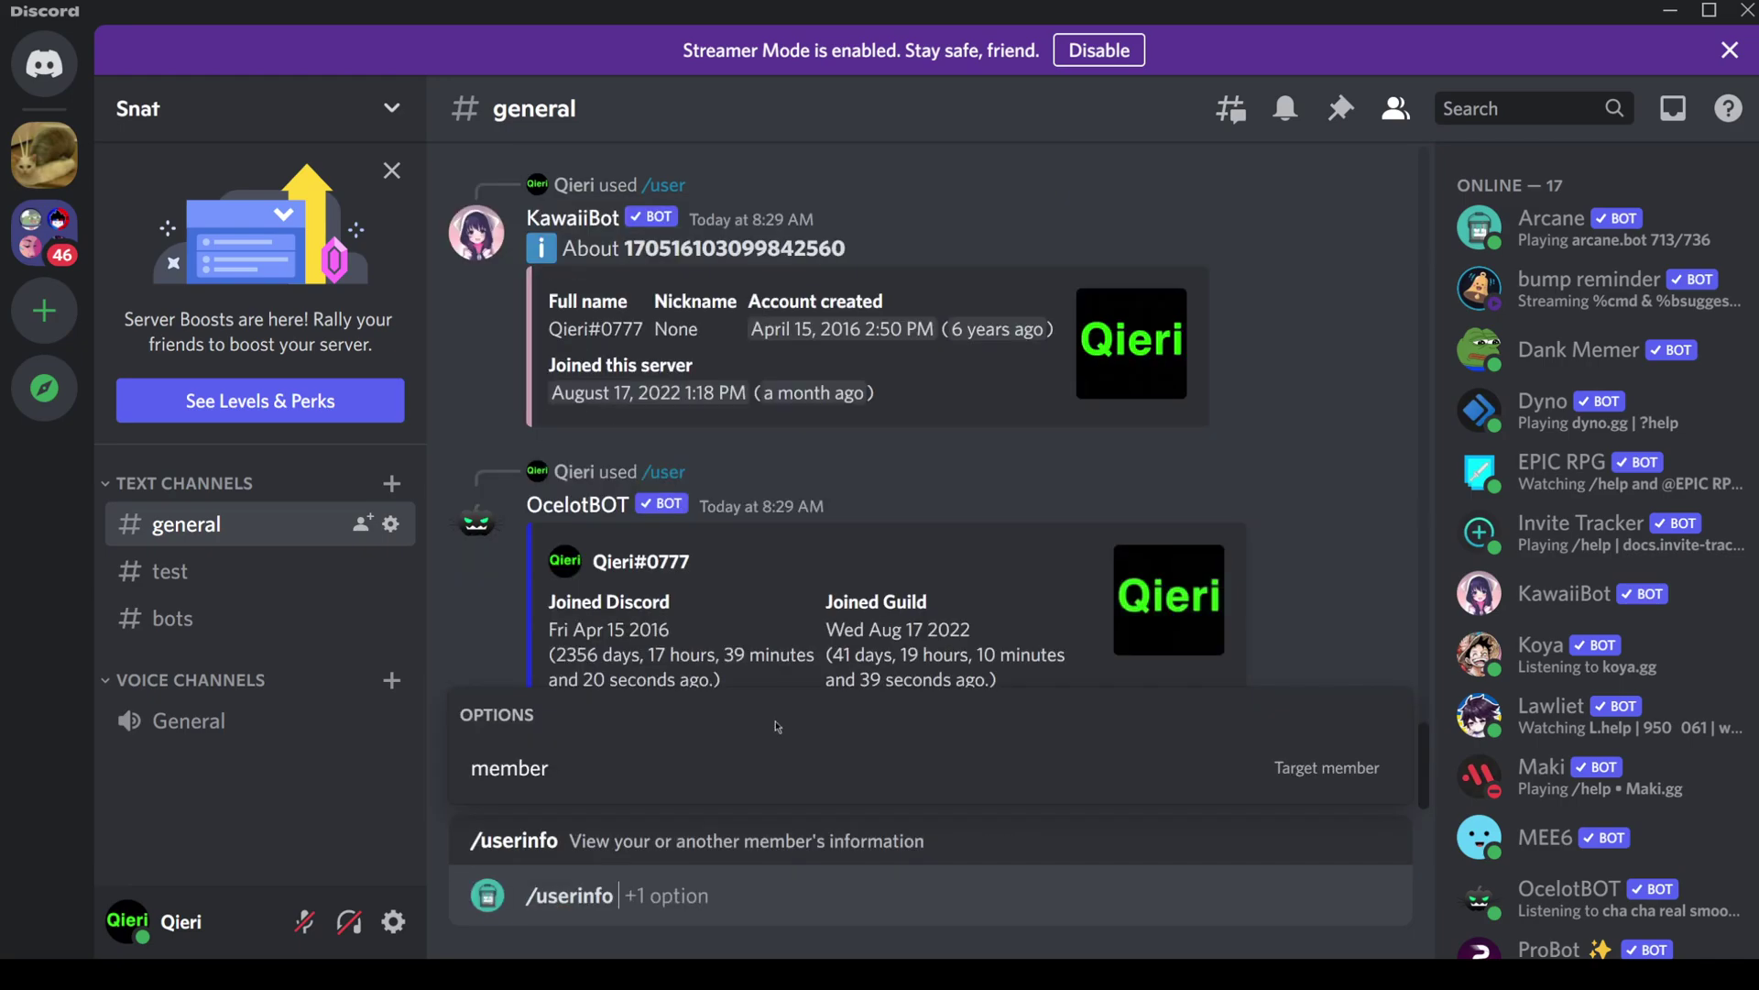
{"action": "key", "text": "Return"}
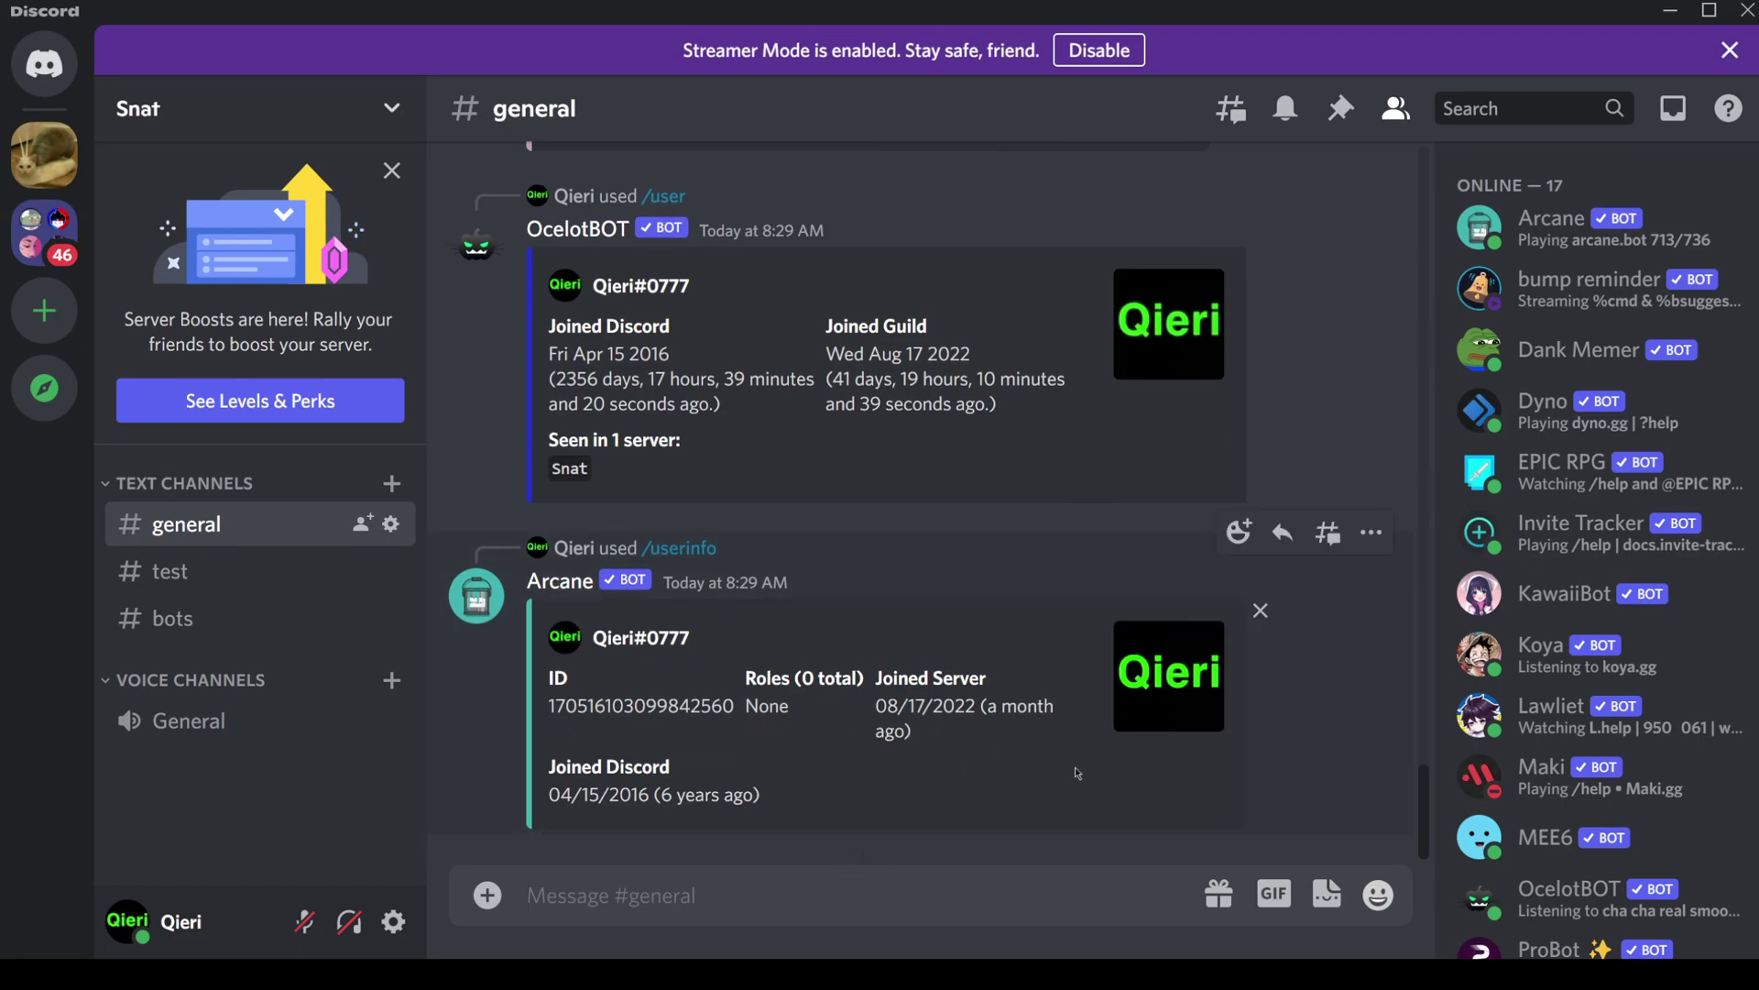
{"action": "type", "text": "/whois"}
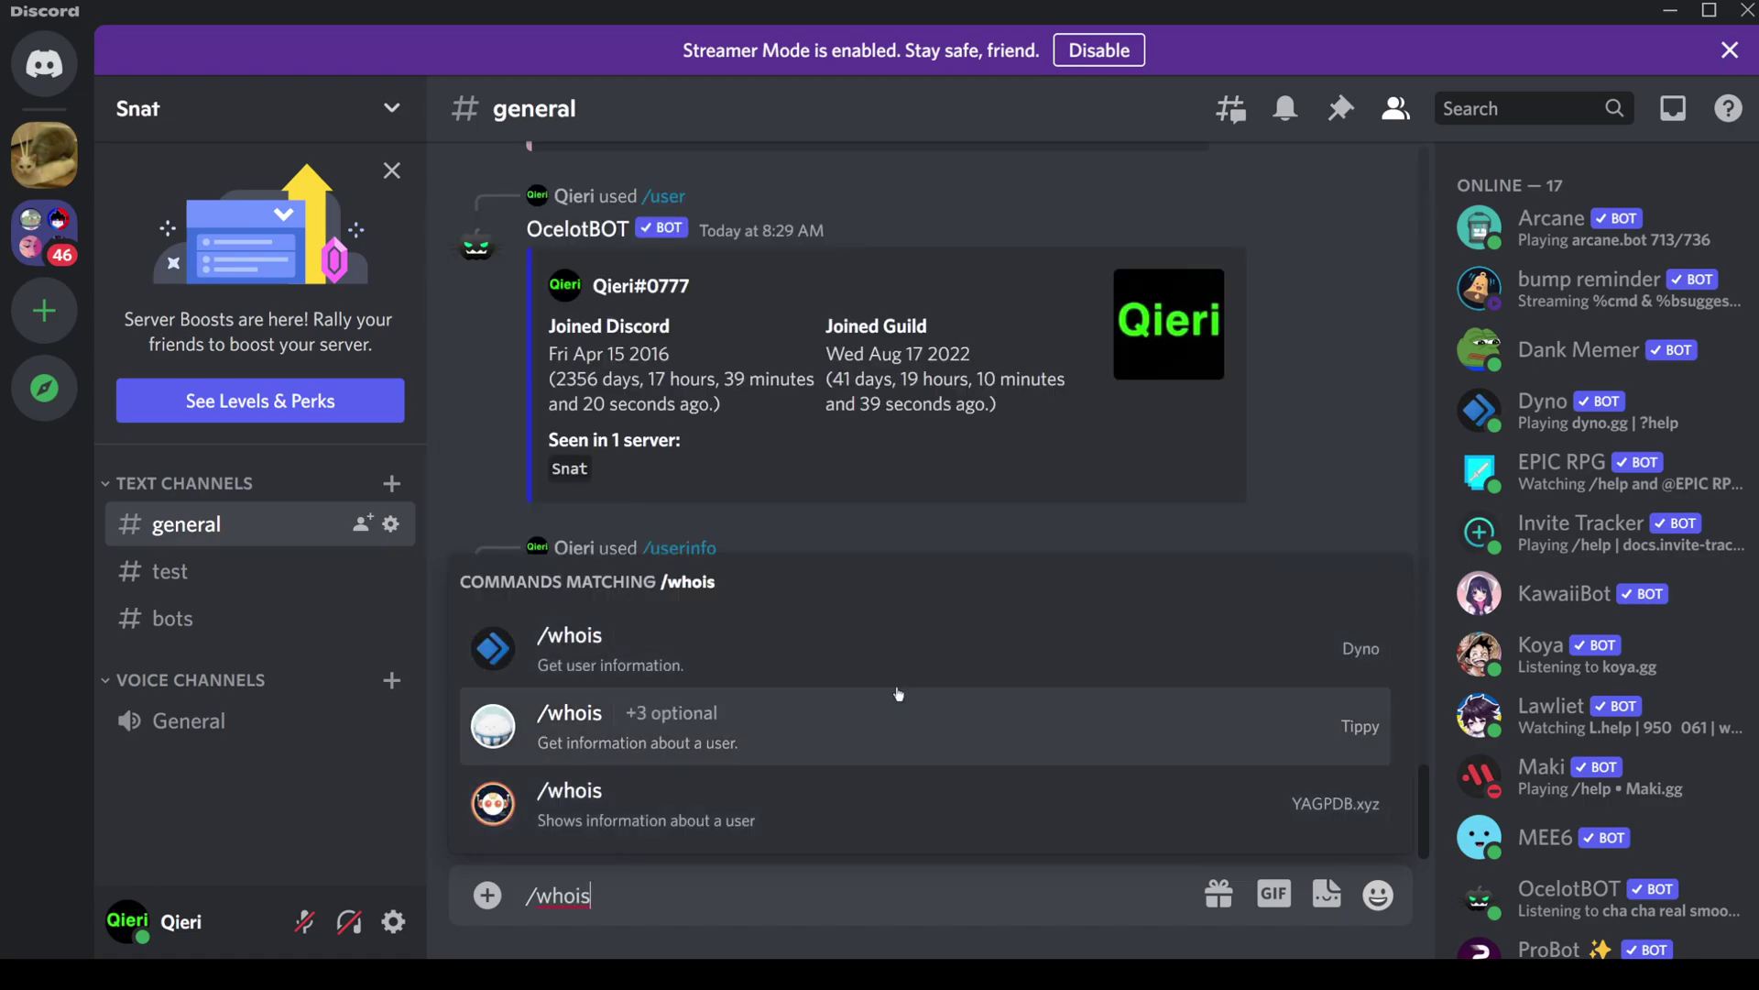
Send YAGPDB's /whois, then Tippy's /whois with hidden set to True.
{"action": "left_click", "coordinate": [792, 805]}
{"action": "key", "text": "Return"}
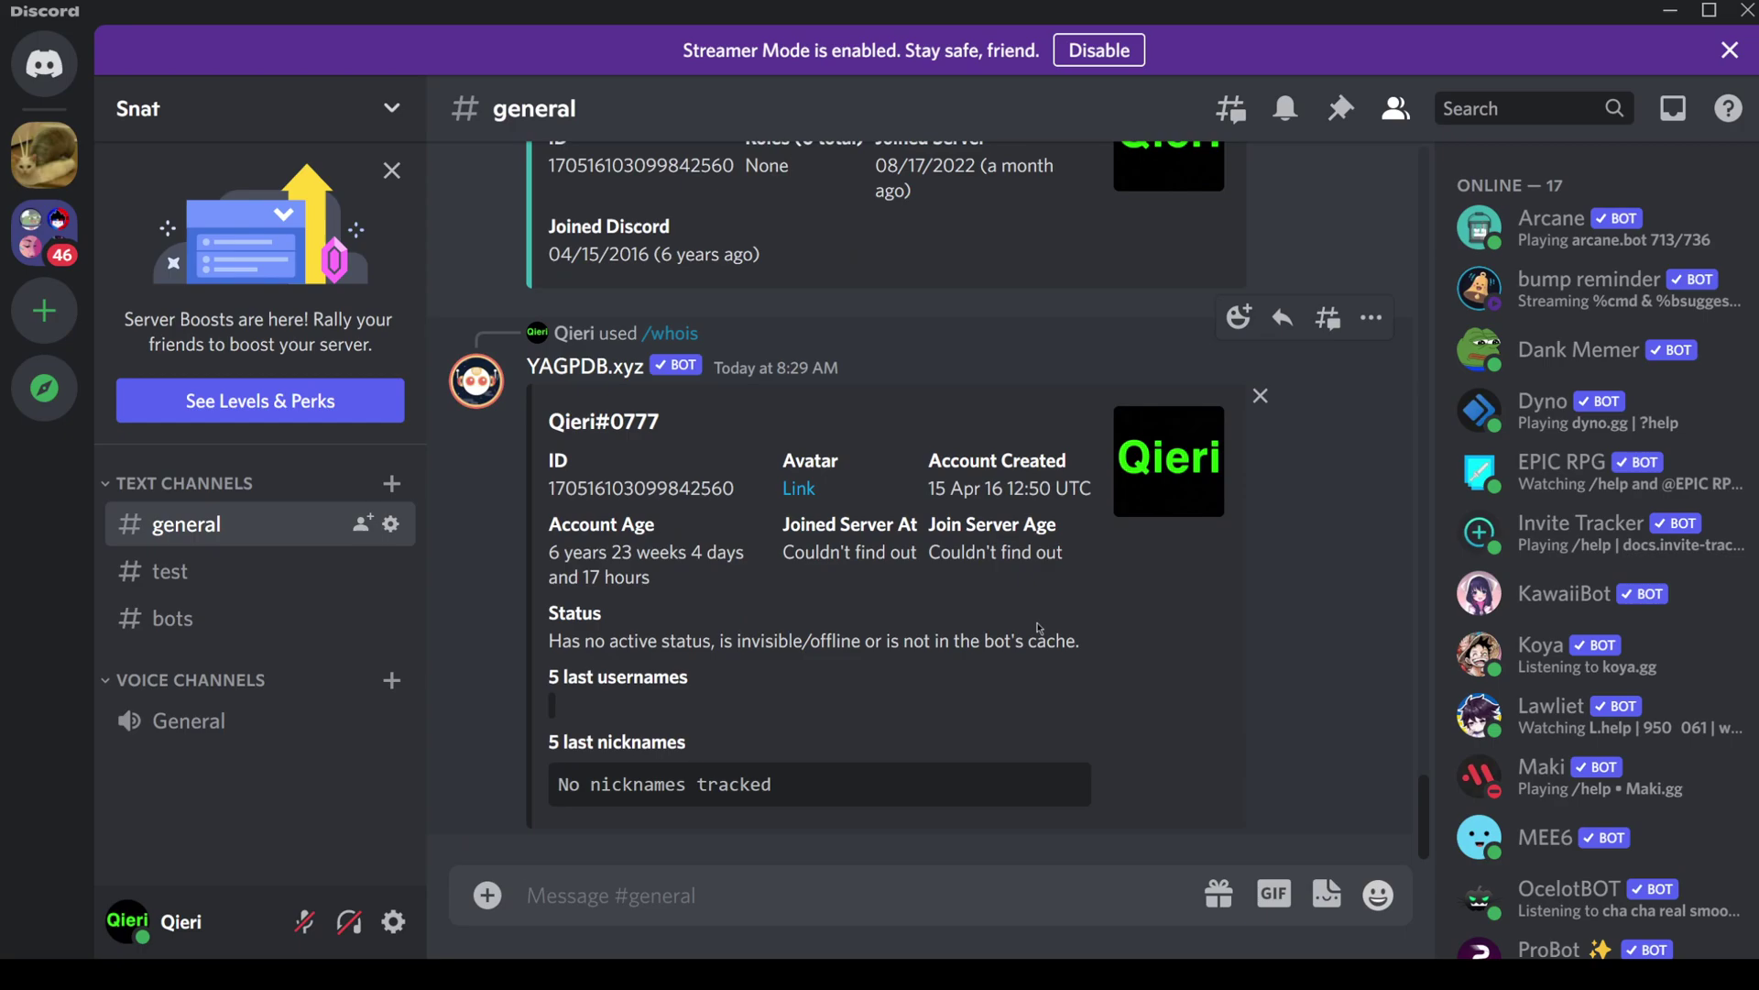
{"action": "type", "text": "/whois"}
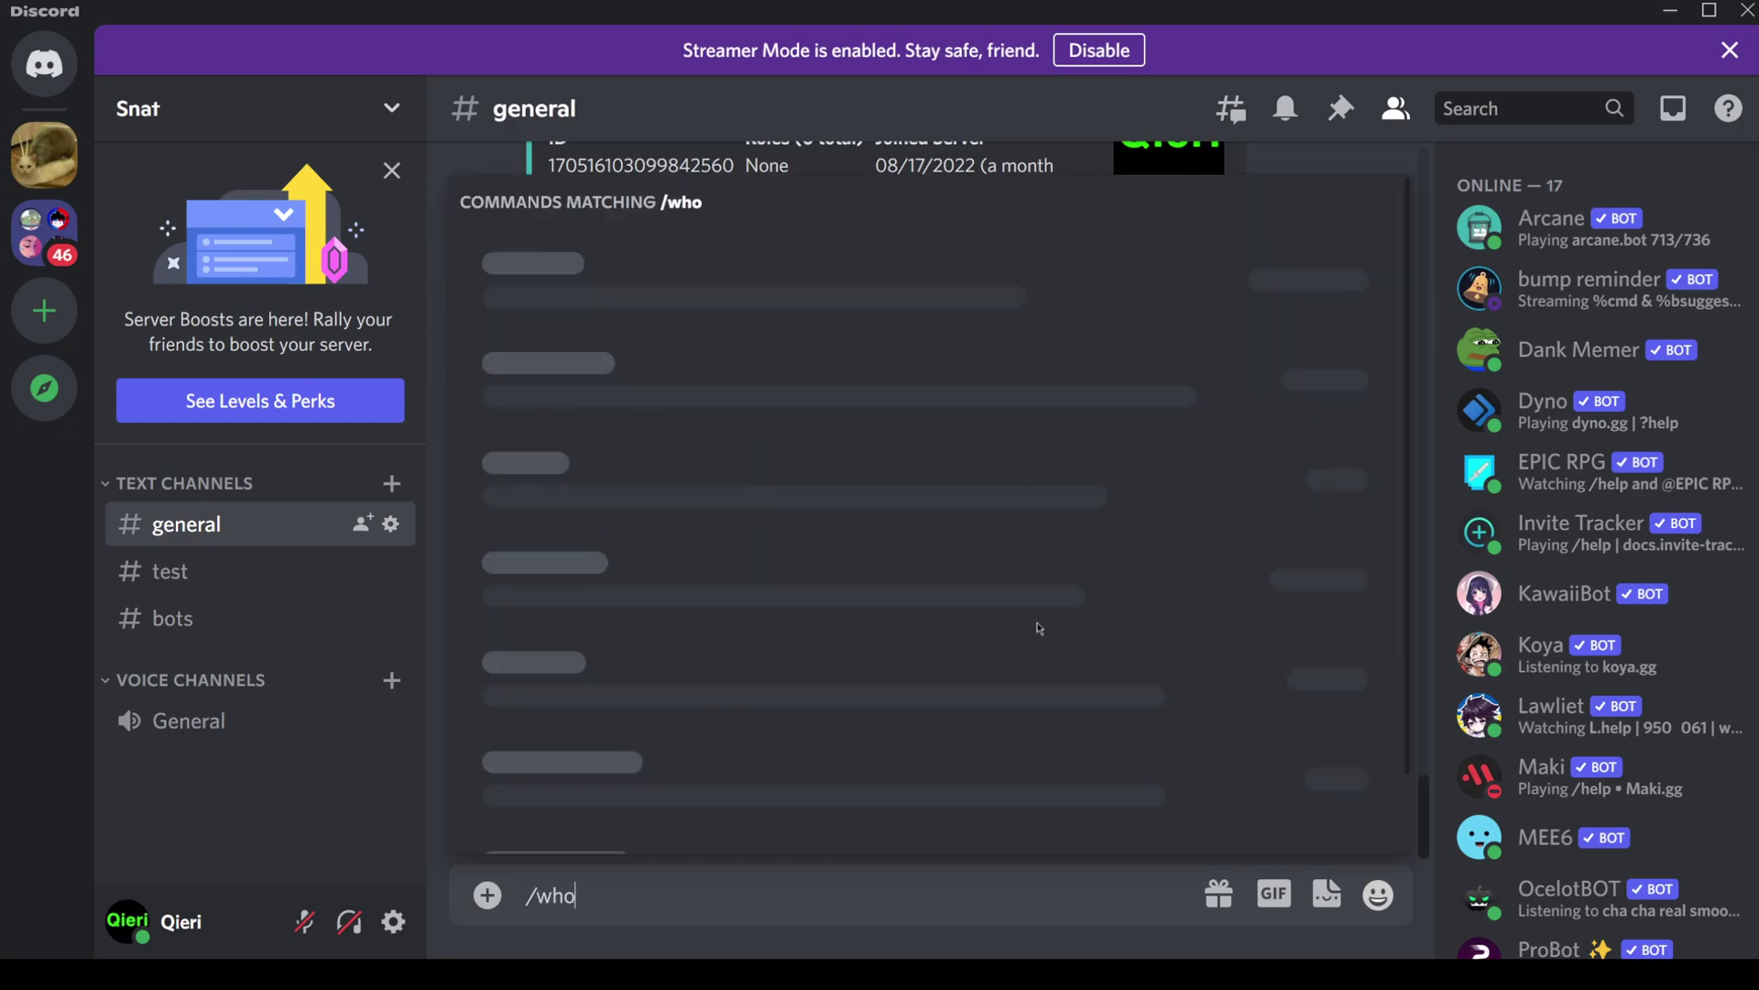
{"action": "left_click", "coordinate": [729, 740]}
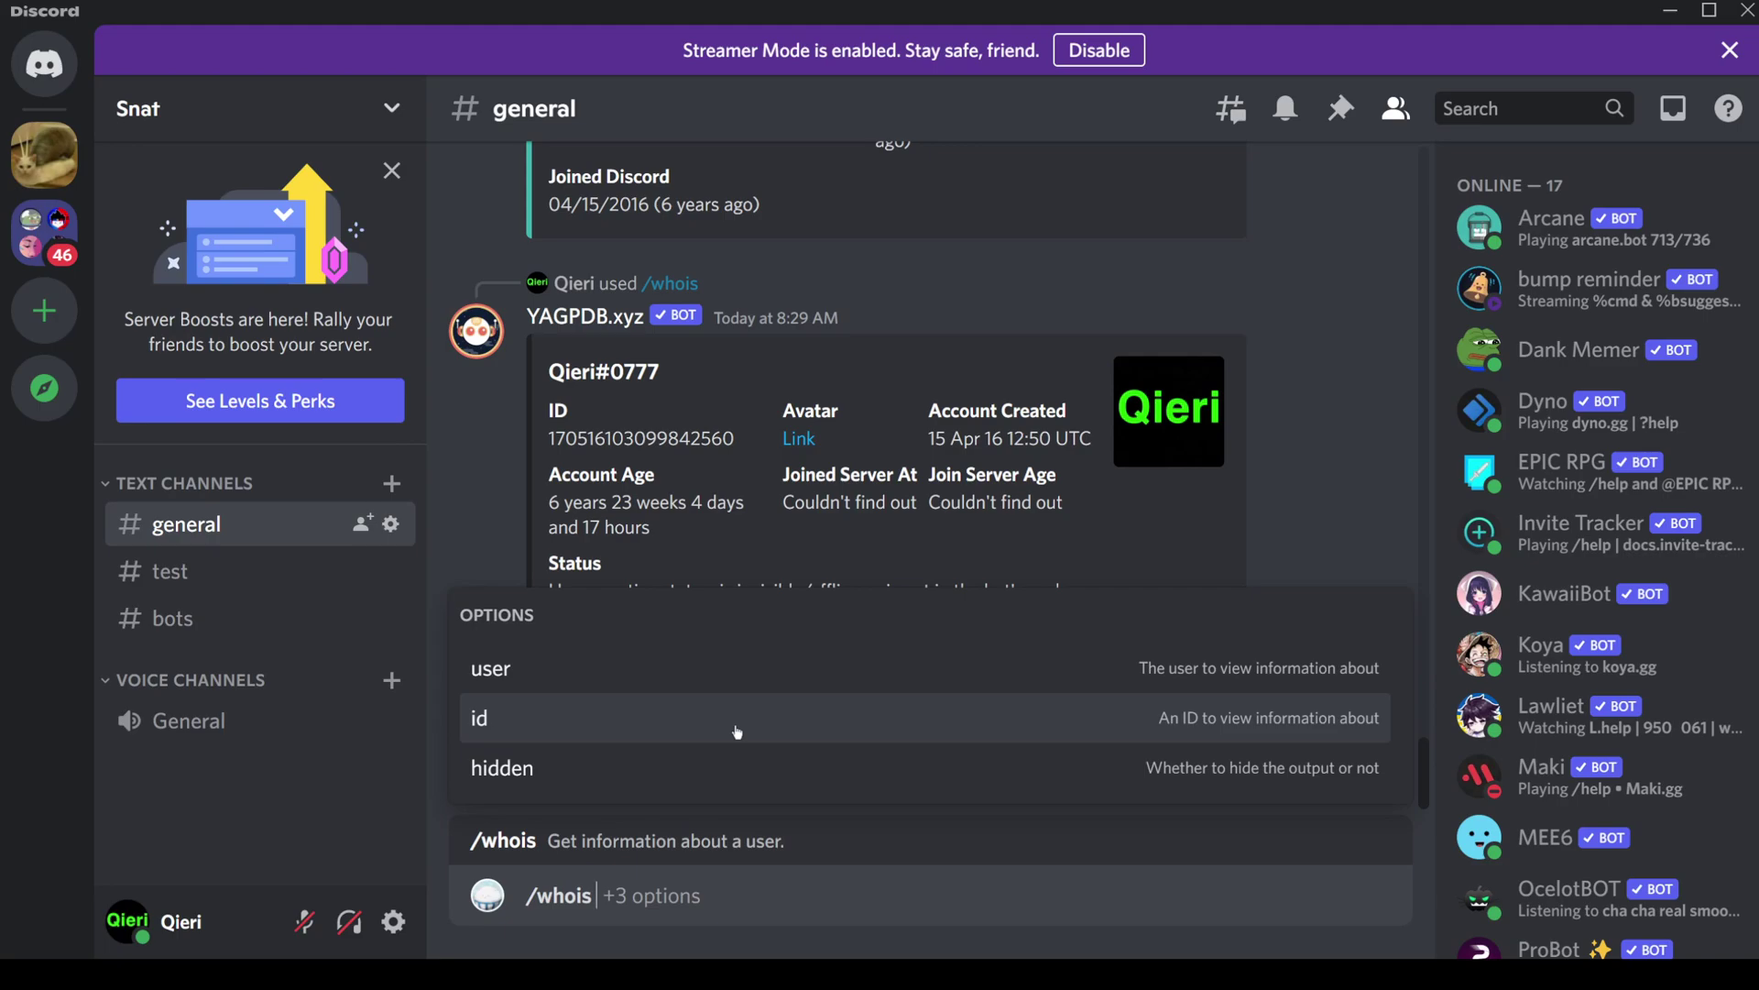
{"action": "left_click", "coordinate": [708, 789]}
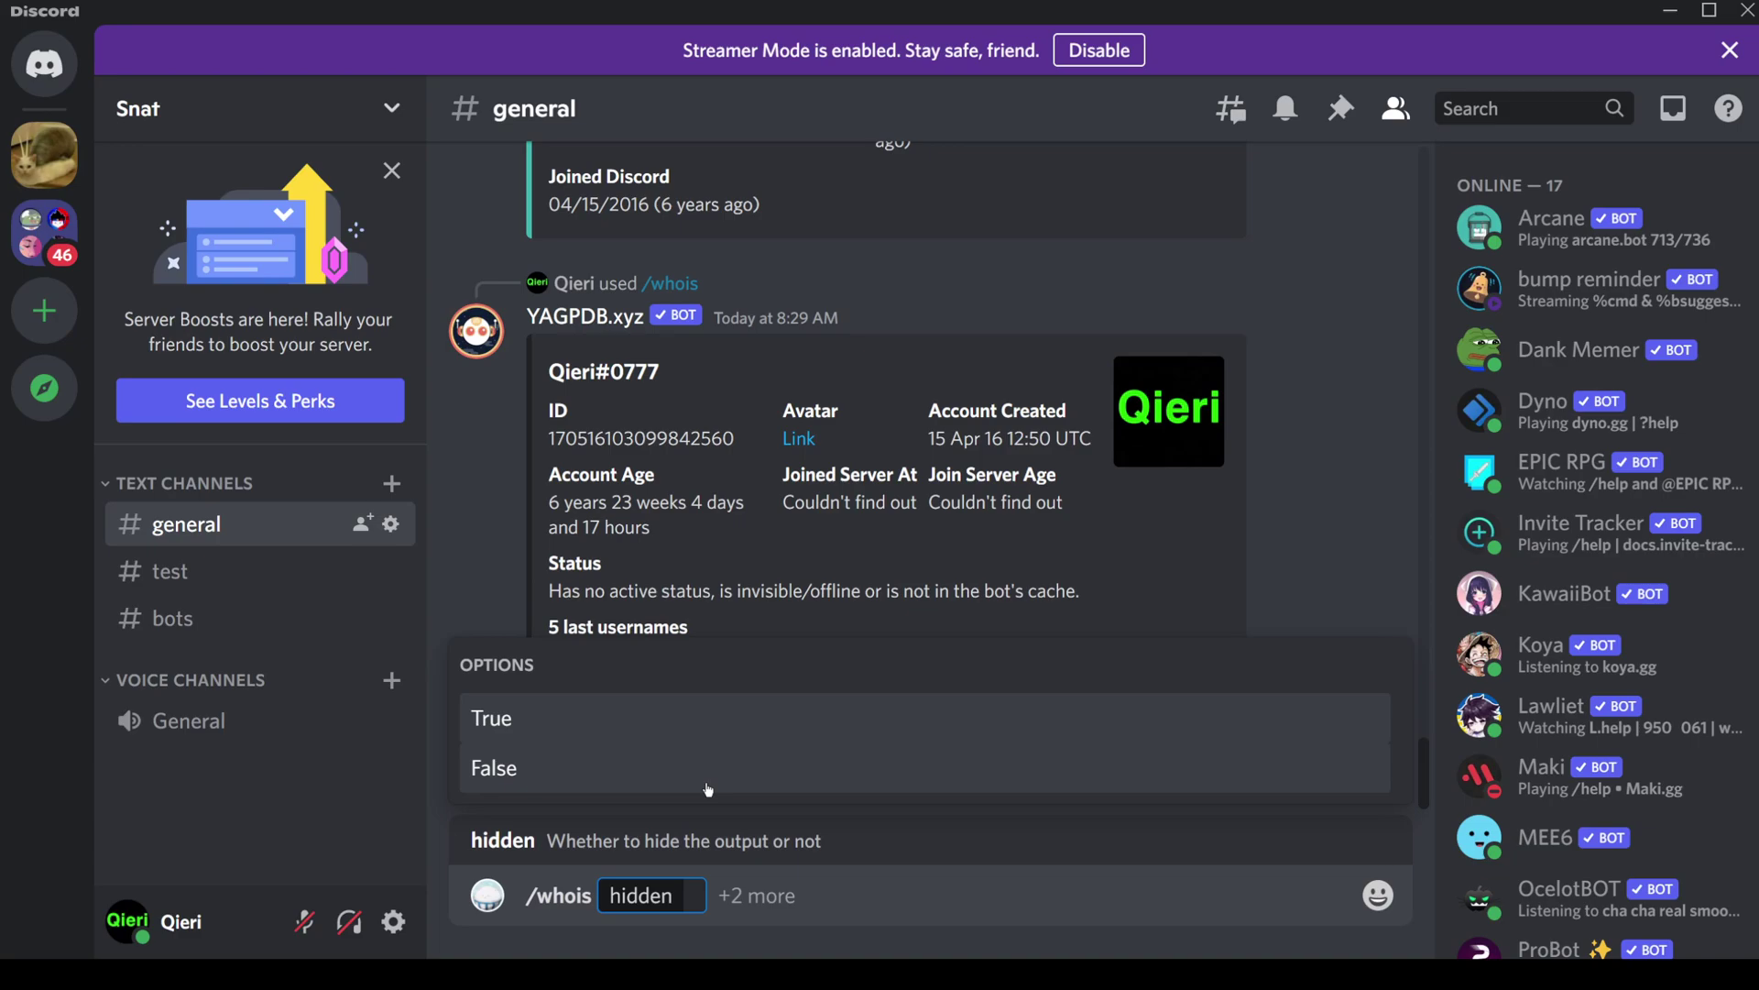
{"action": "key", "text": "Tab"}
{"action": "key", "text": "Return"}
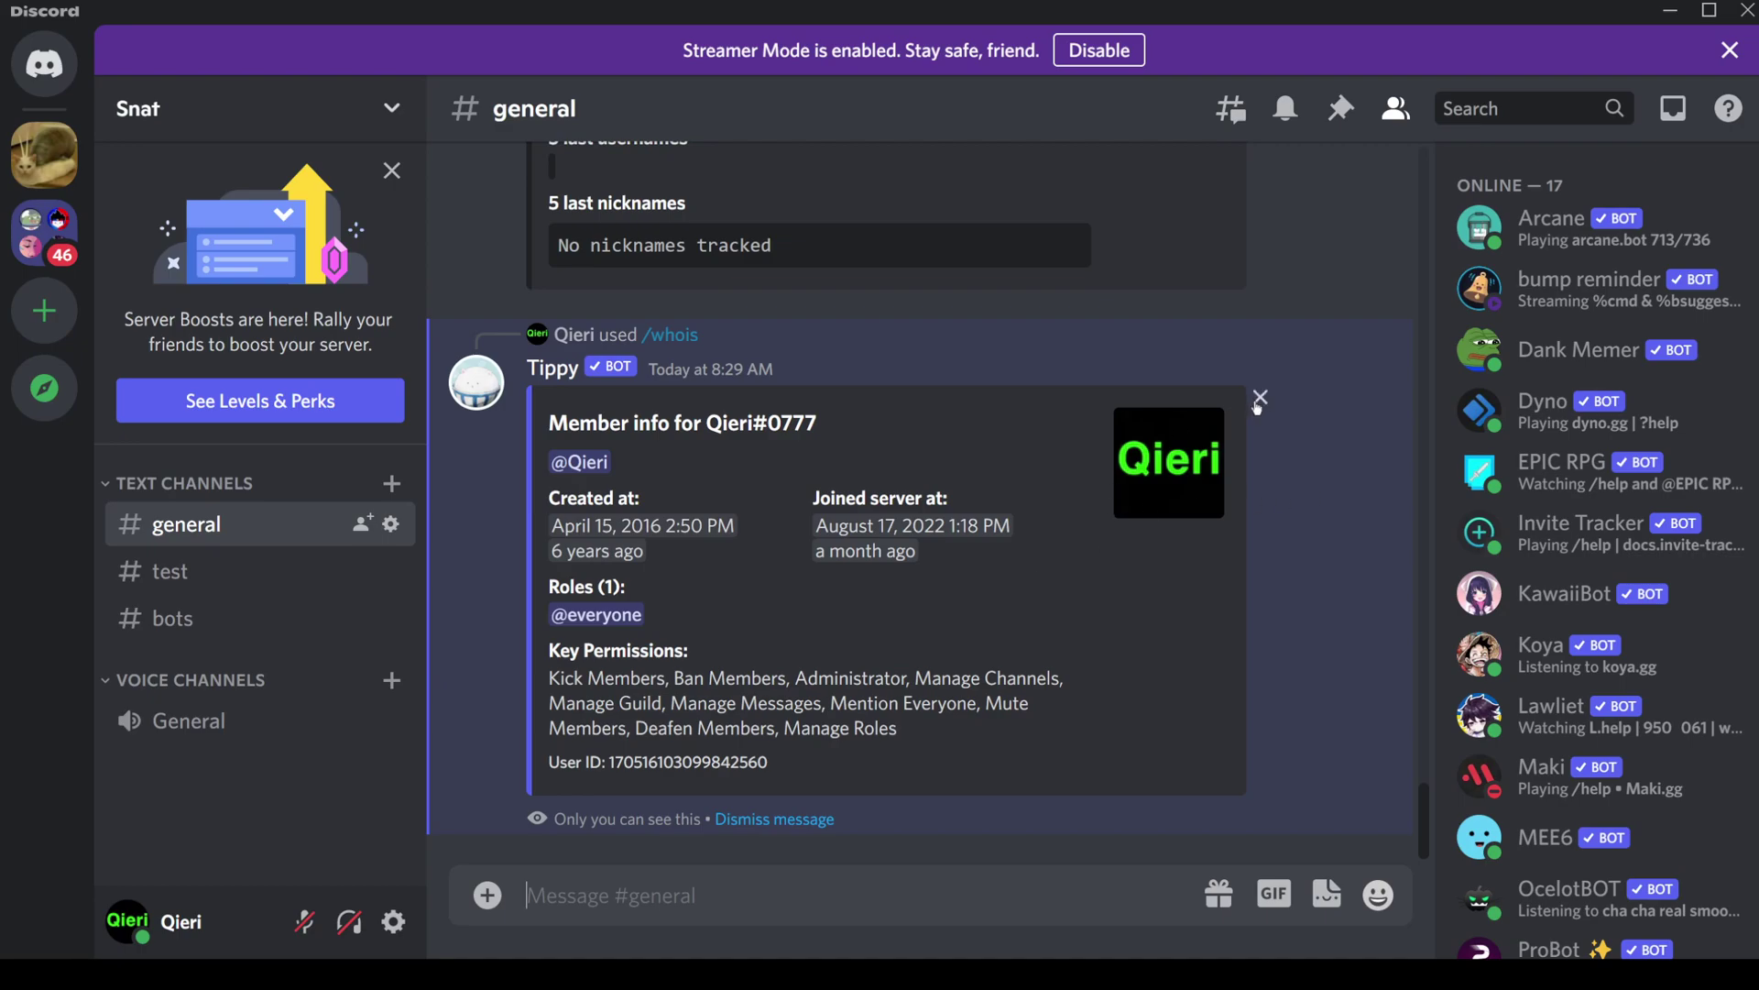
{"action": "scroll", "coordinate": [1125, 528], "scroll_direction": "up", "scroll_amount": 2}
{"action": "scroll", "coordinate": [1124, 530], "scroll_direction": "up", "scroll_amount": 3}
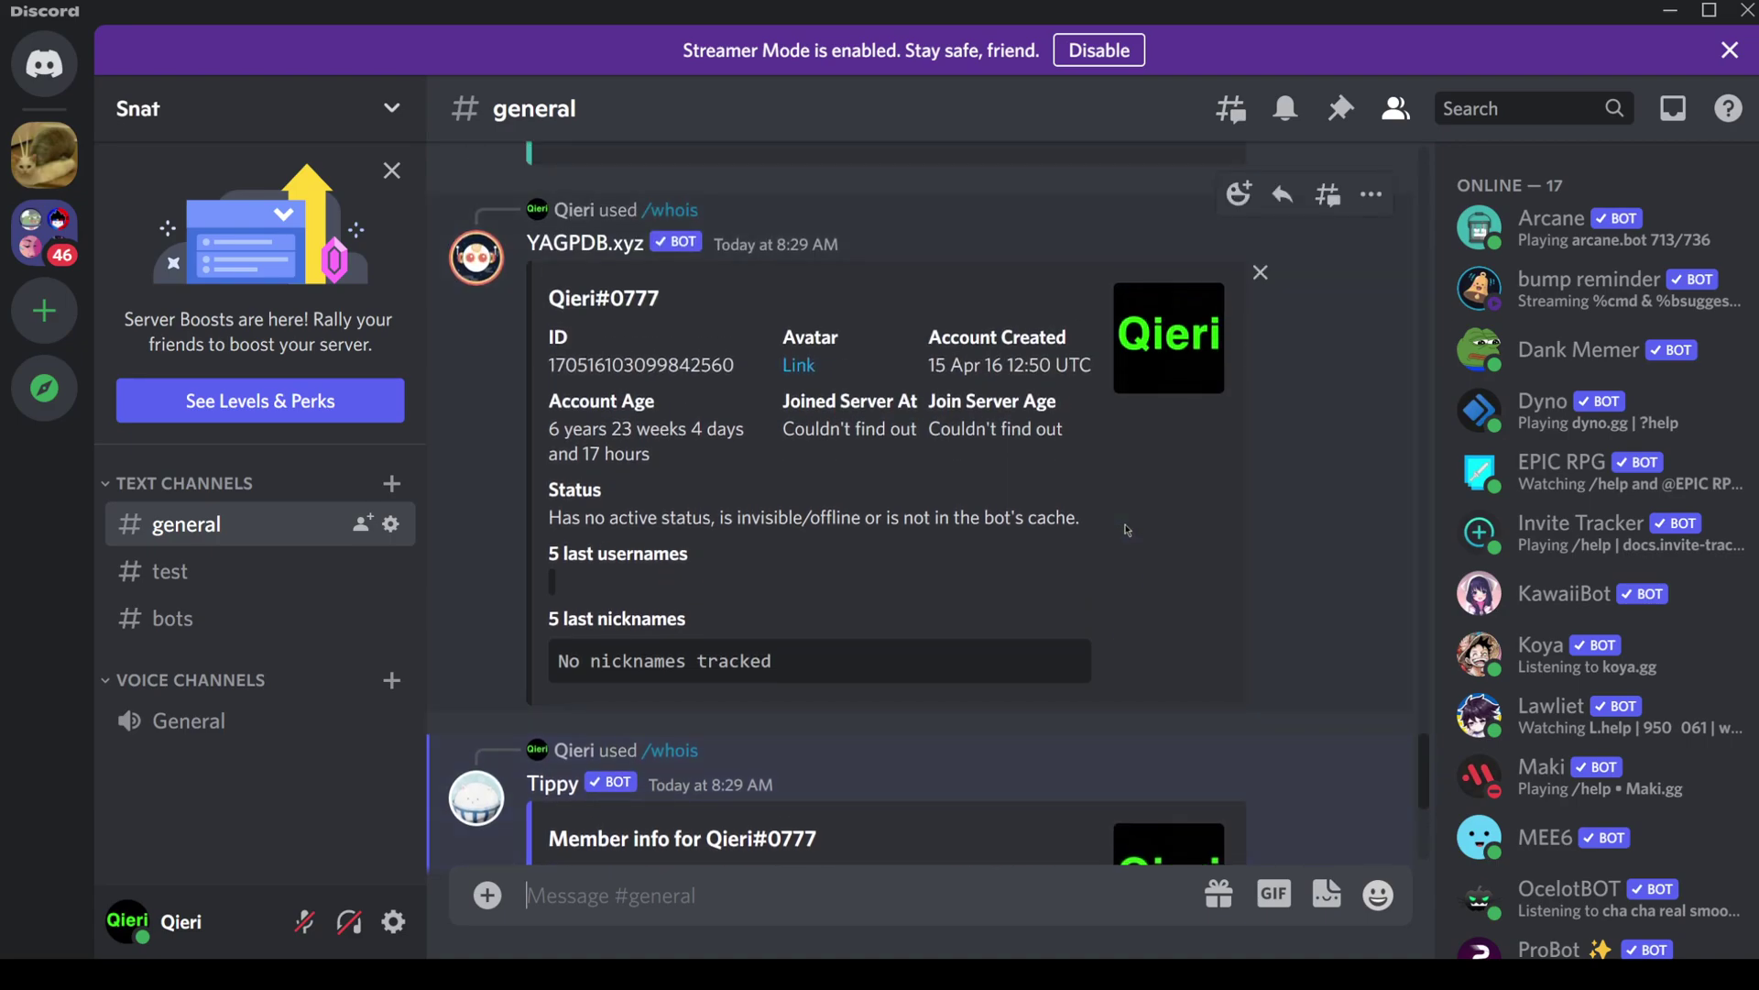
{"action": "scroll", "coordinate": [1126, 530], "scroll_direction": "up", "scroll_amount": 2}
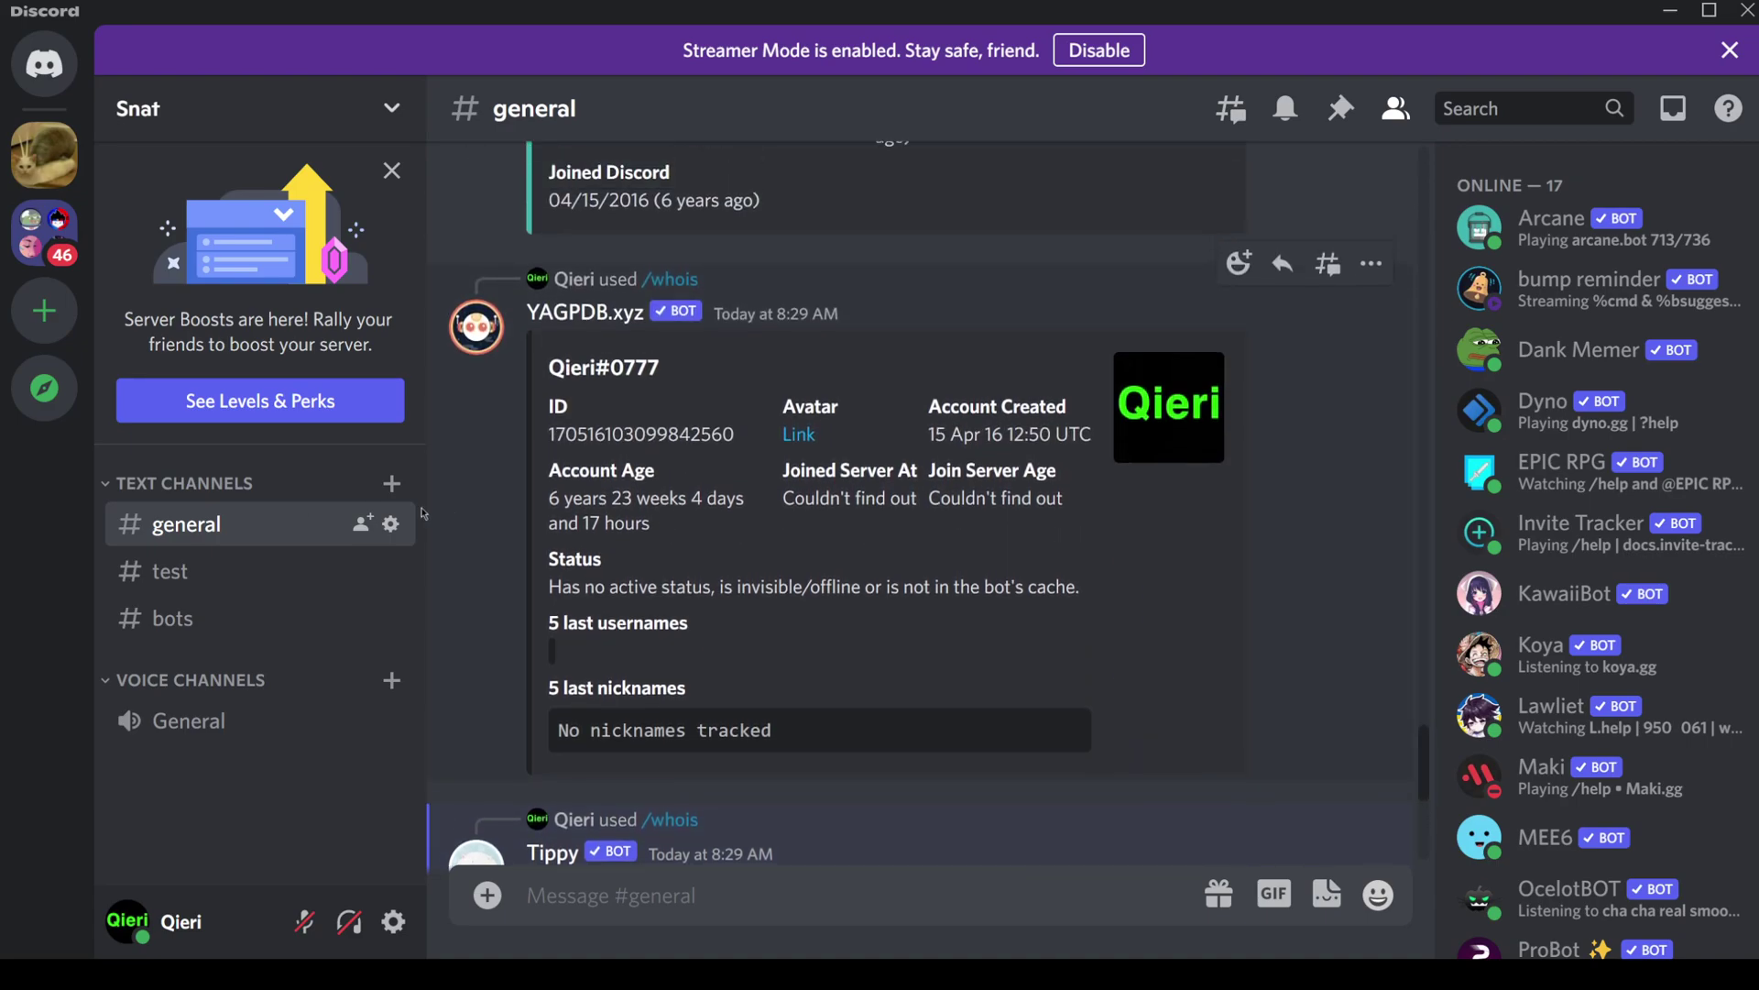
{"action": "scroll", "coordinate": [855, 572], "scroll_direction": "down", "scroll_amount": 5}
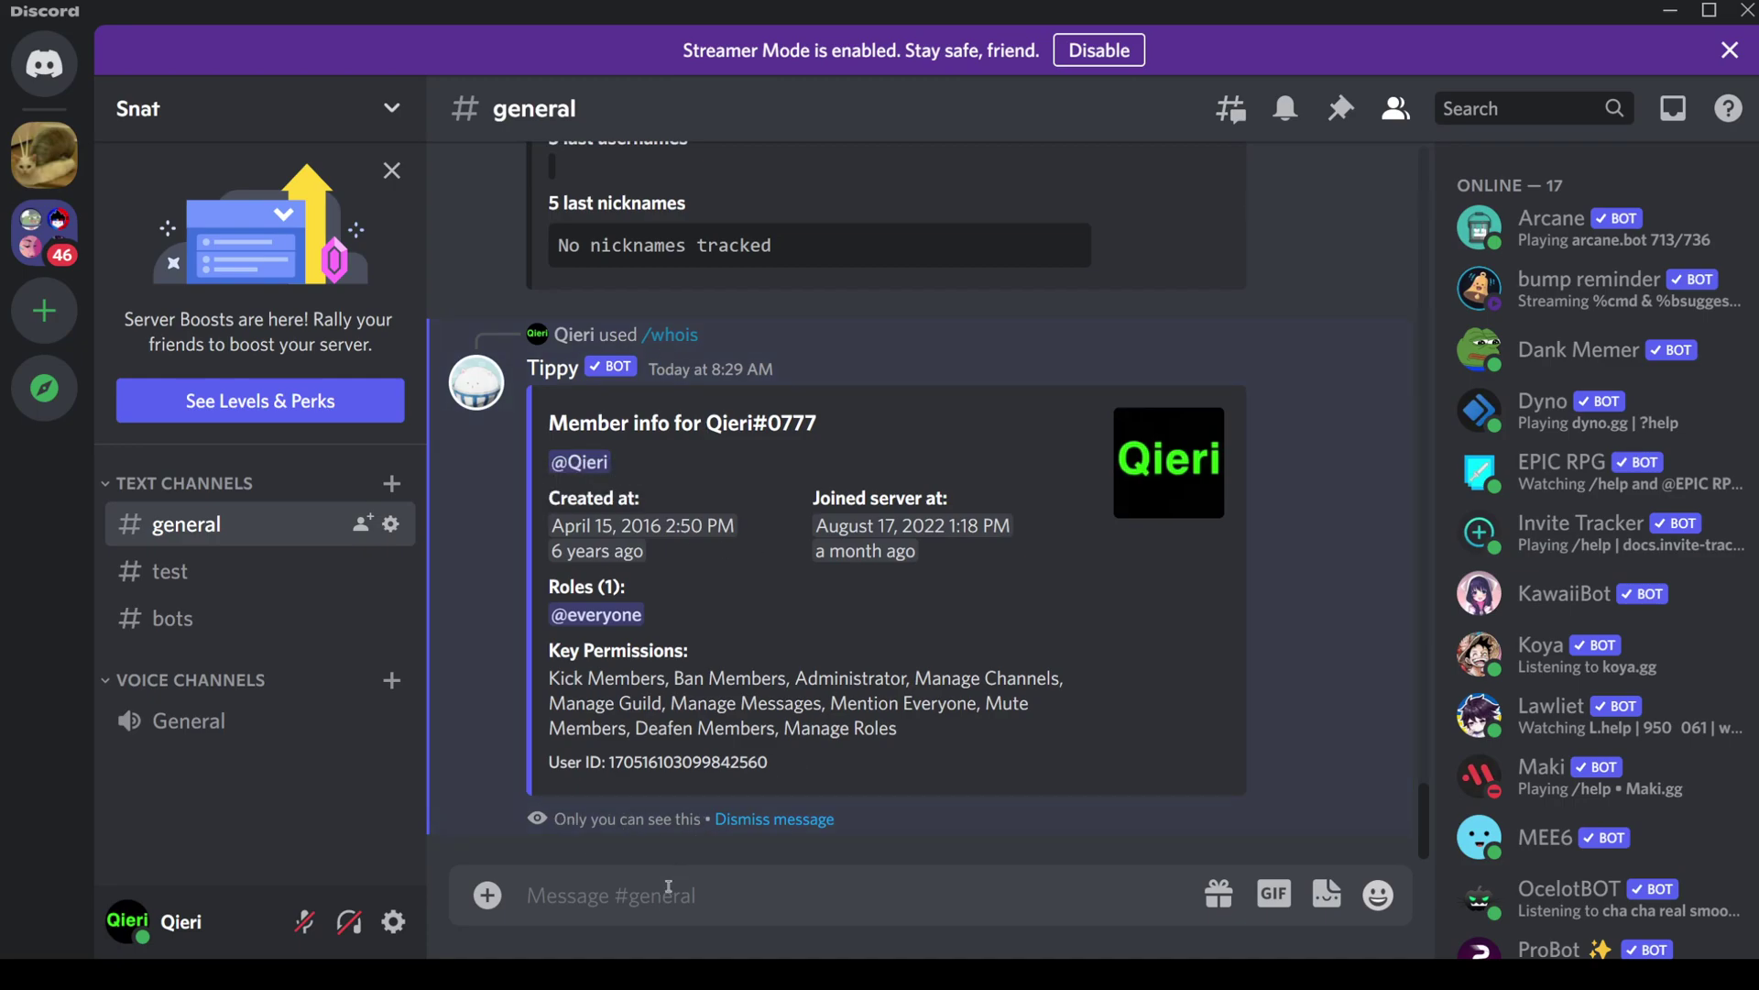
{"action": "type", "text": "/whois"}
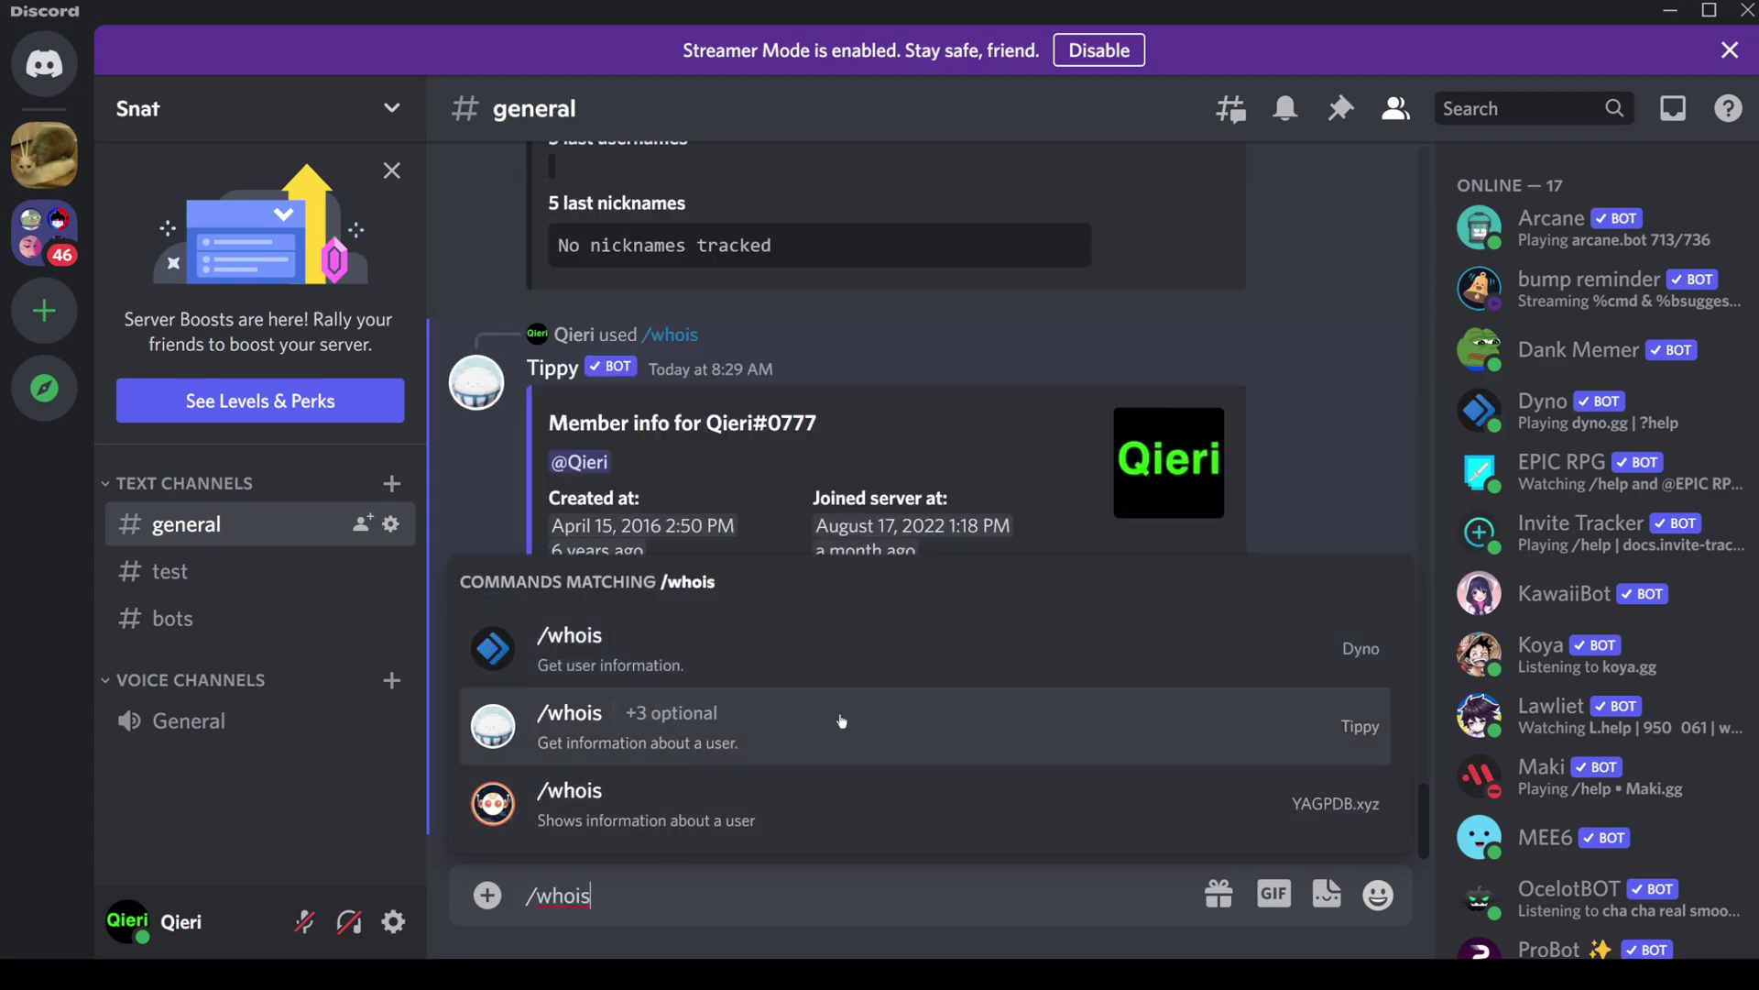
{"action": "left_click", "coordinate": [874, 719]}
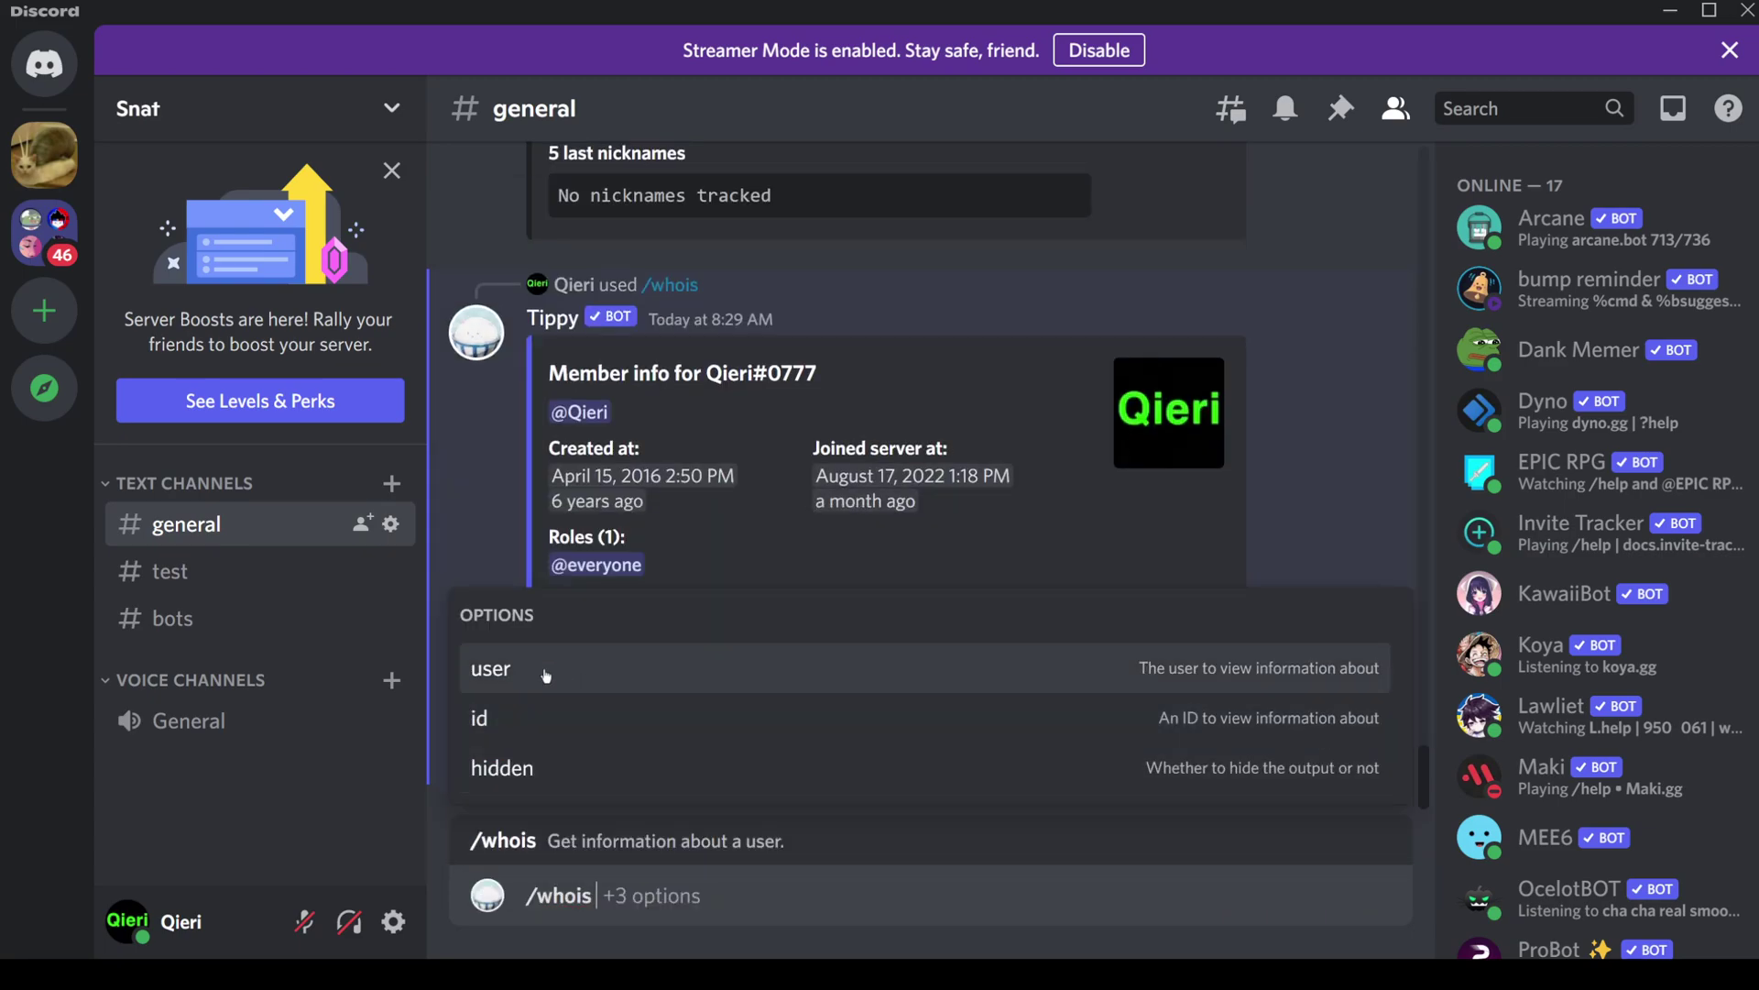
{"action": "left_click", "coordinate": [576, 780]}
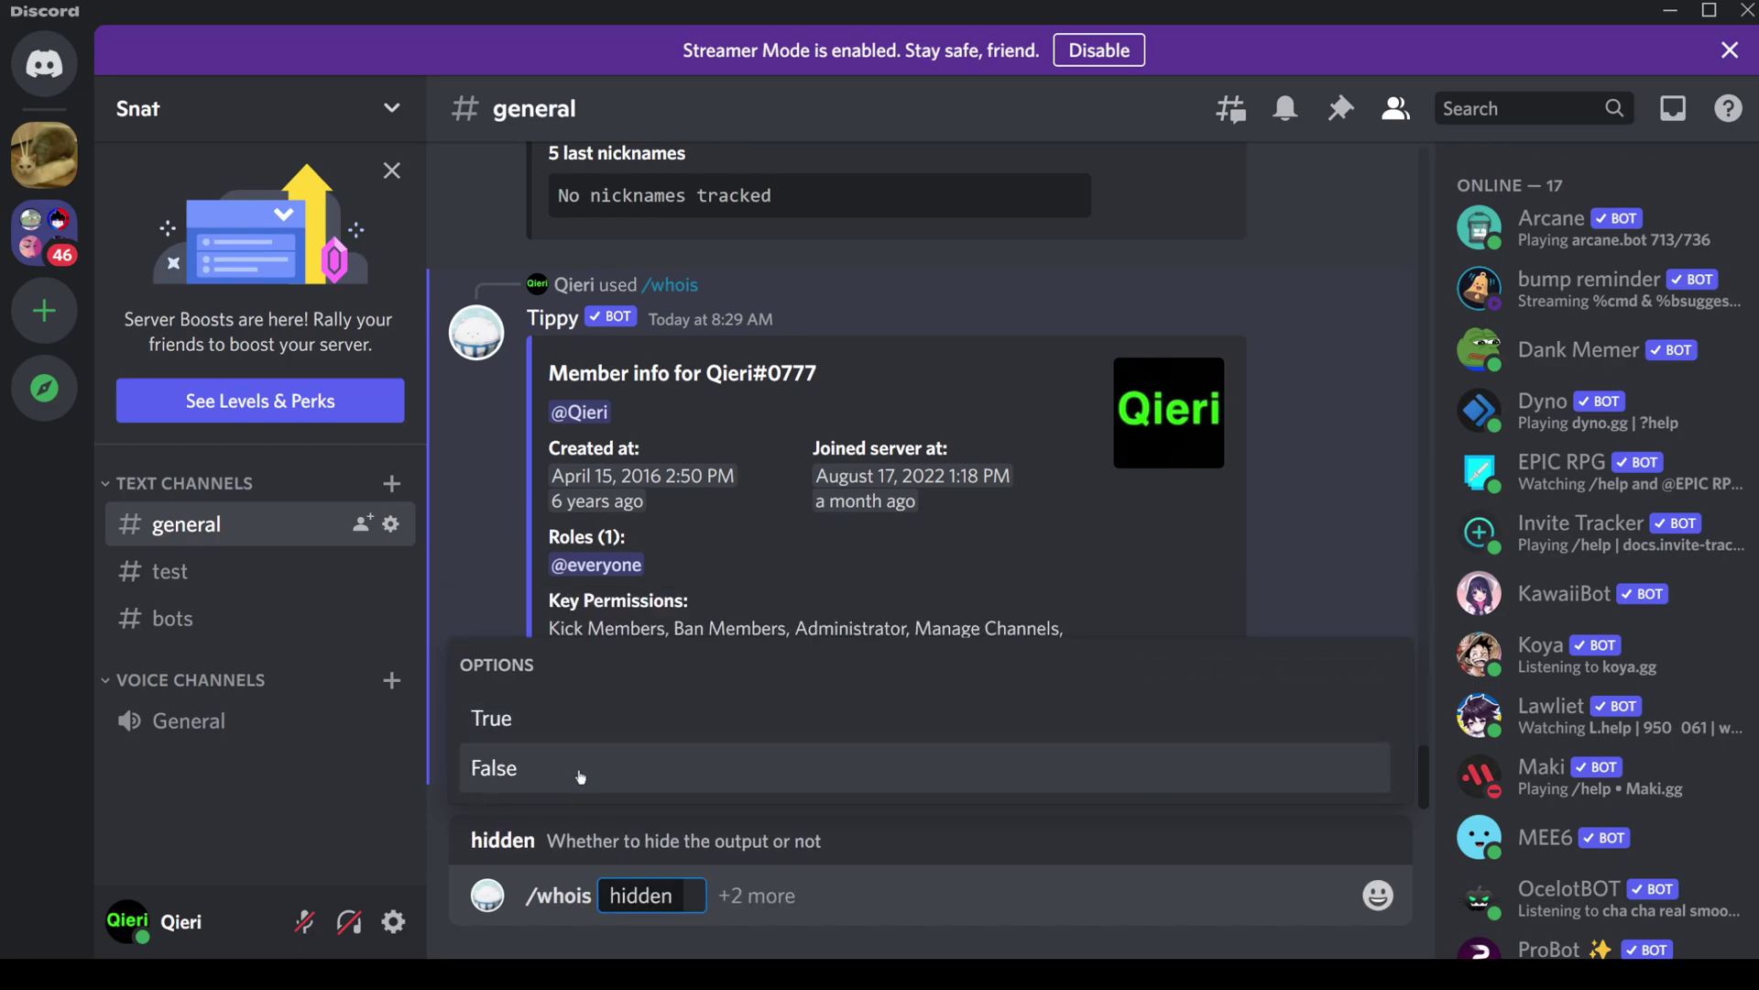
{"action": "left_click", "coordinate": [612, 725]}
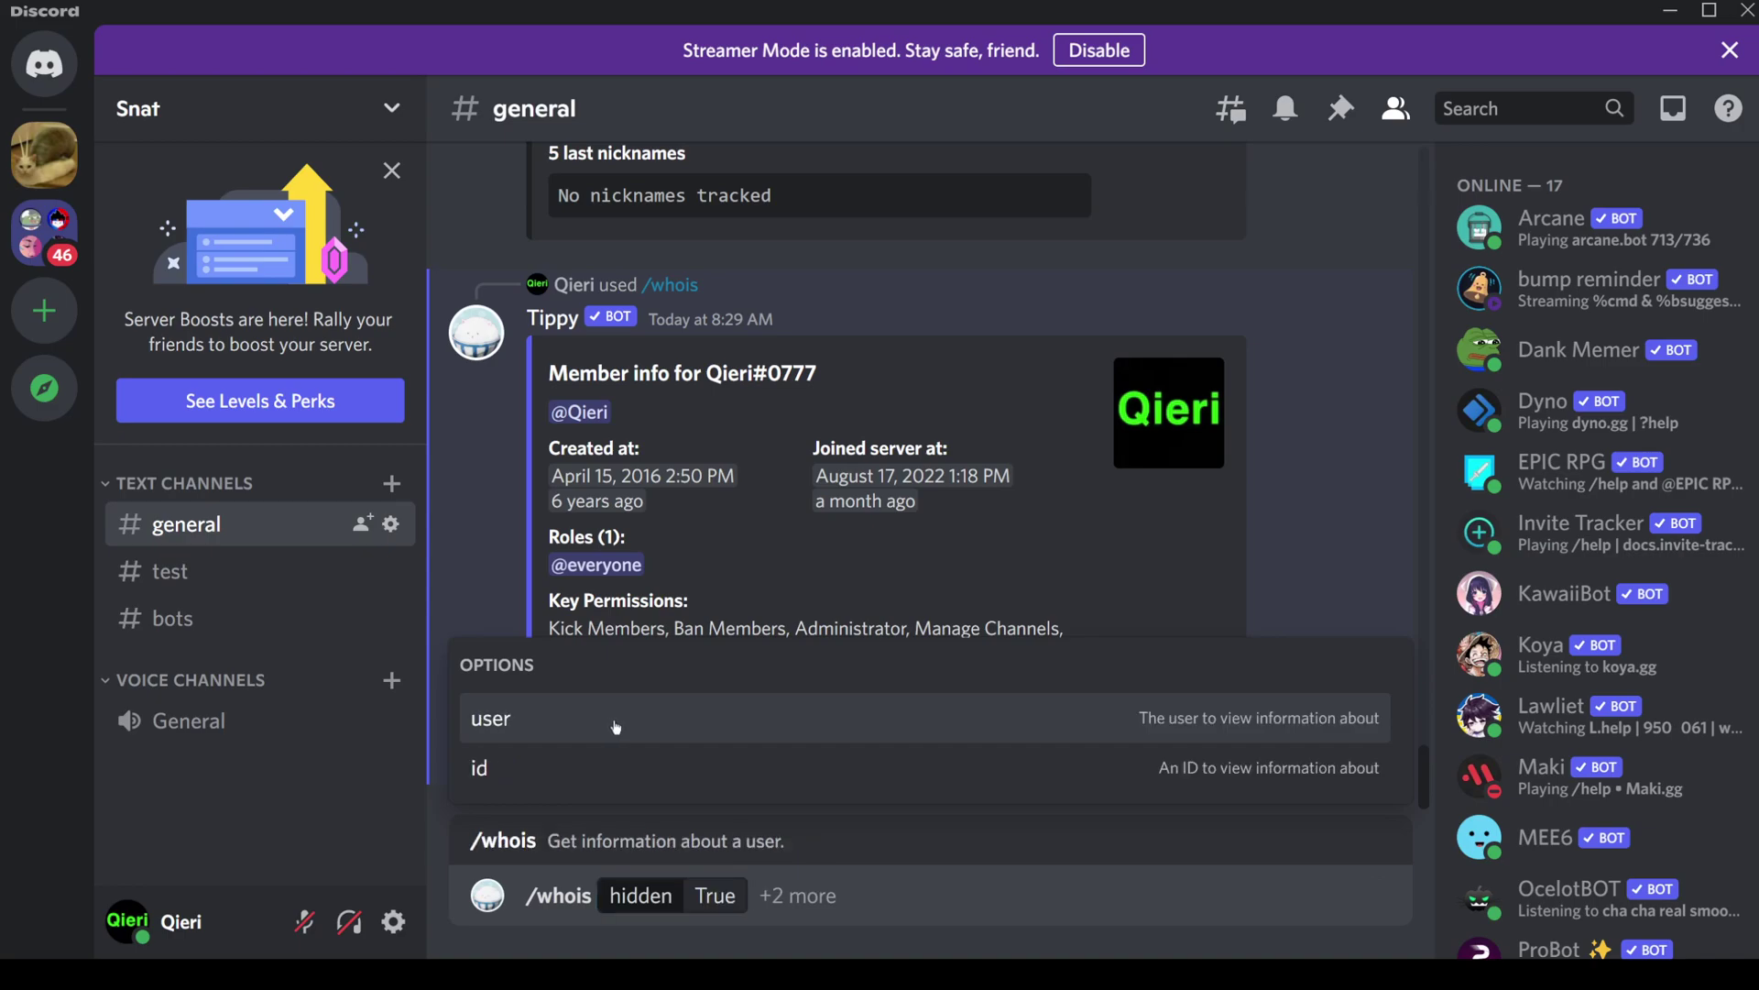
{"action": "left_click", "coordinate": [614, 726]}
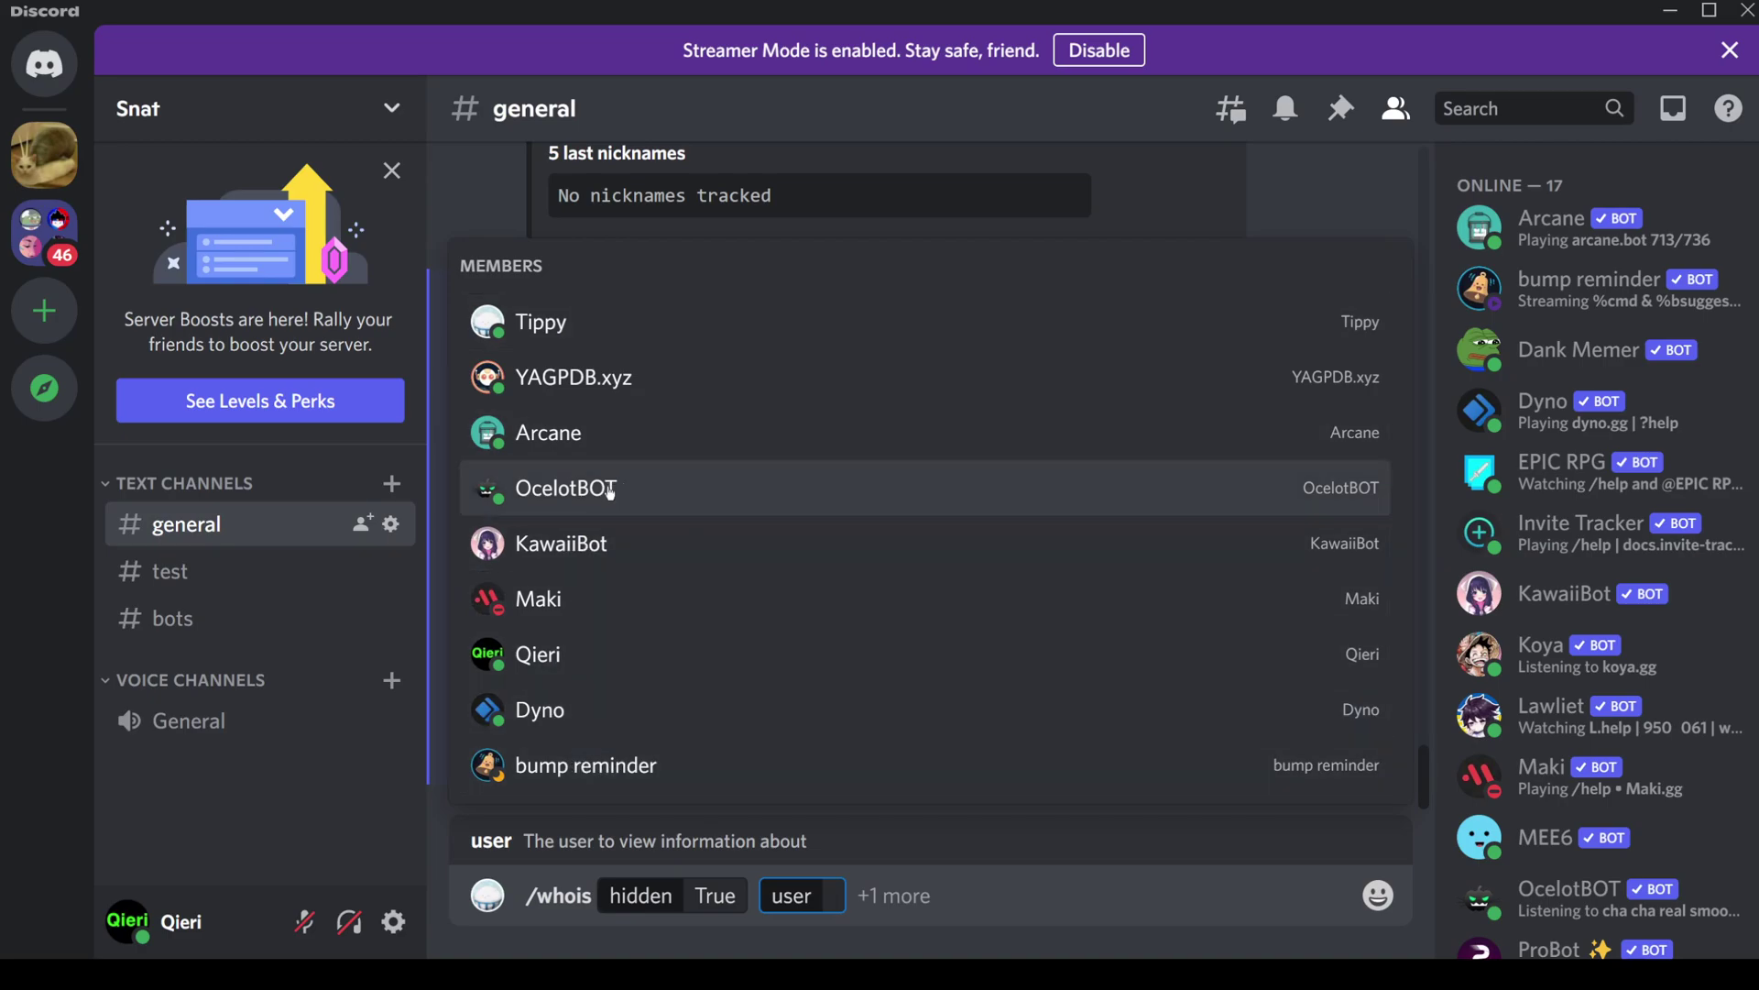
{"action": "left_click", "coordinate": [613, 337]}
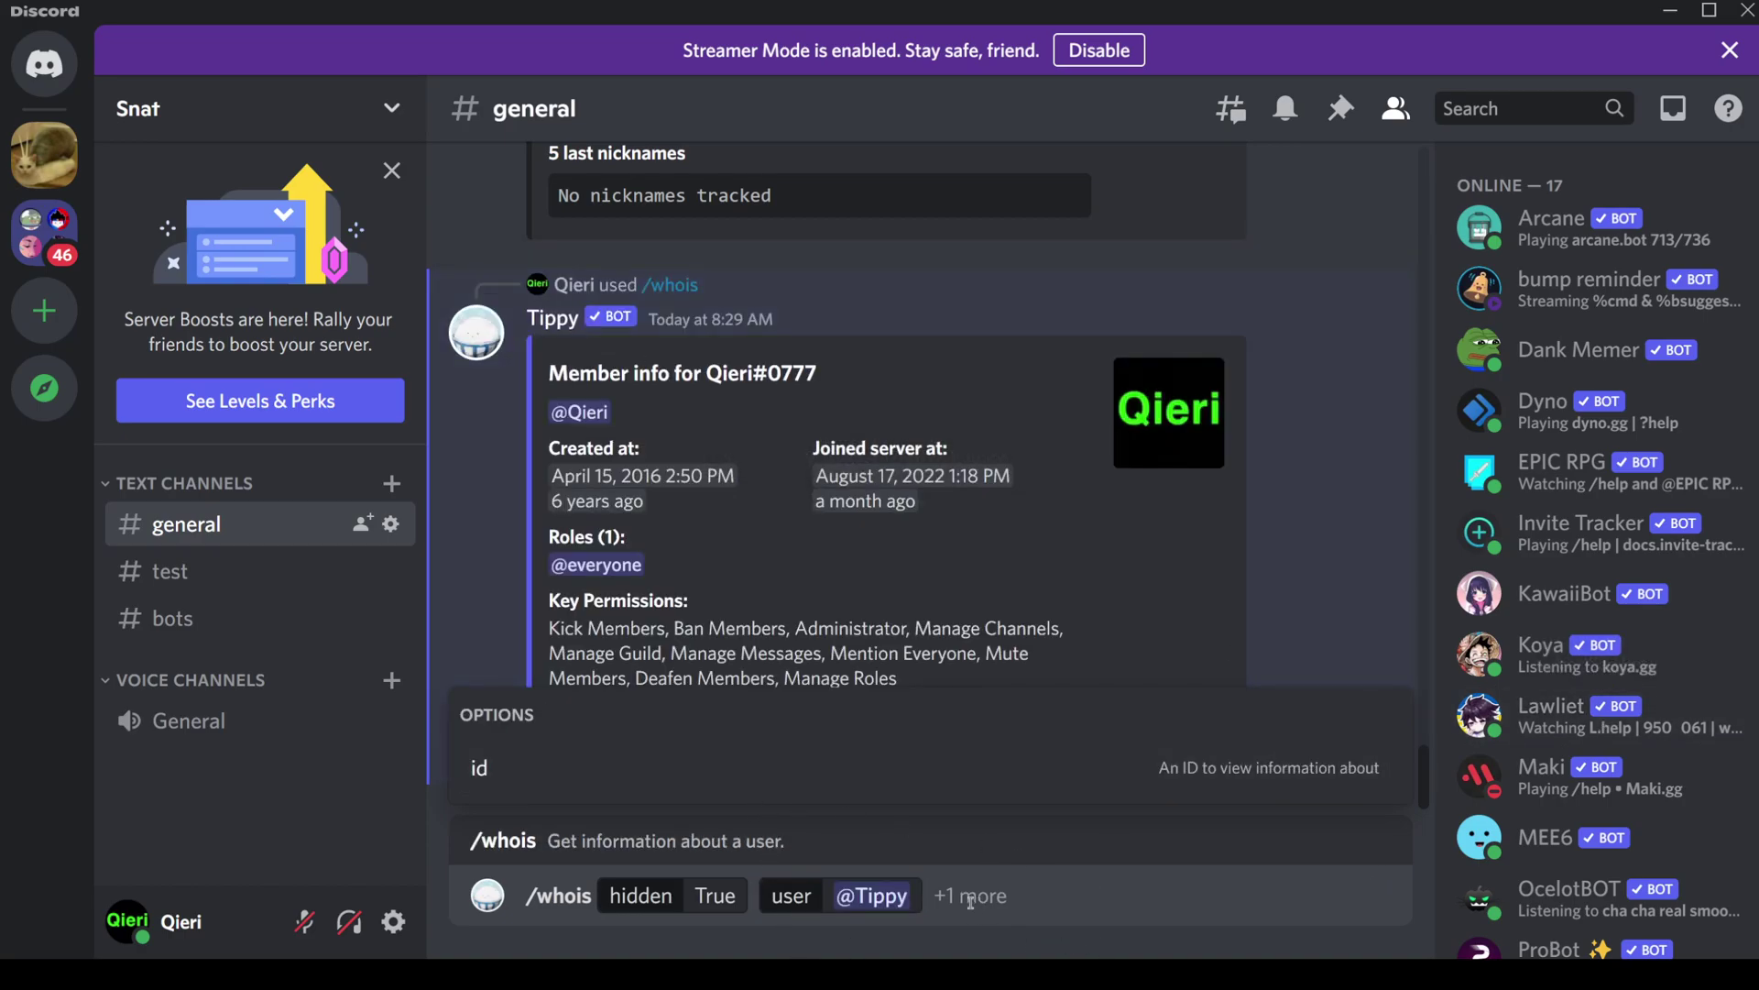
{"action": "key", "text": "Return"}
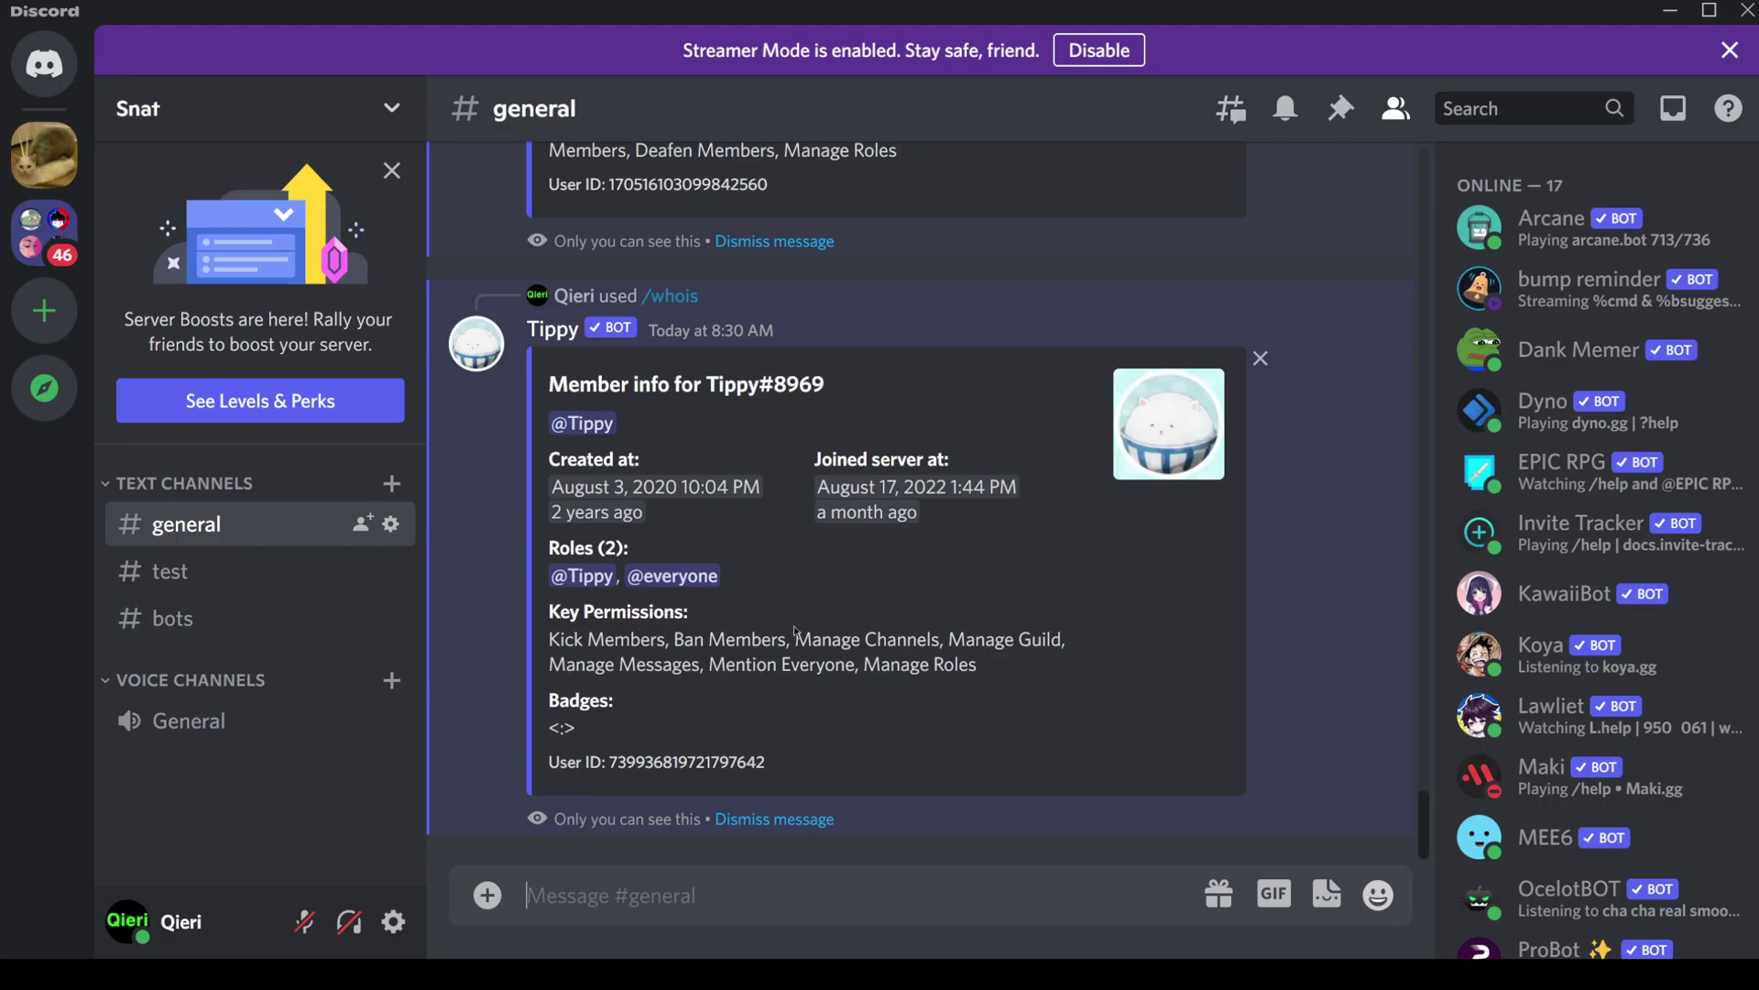
{"action": "scroll", "coordinate": [807, 658], "scroll_direction": "up", "scroll_amount": 10}
{"action": "scroll", "coordinate": [806, 658], "scroll_direction": "up", "scroll_amount": 15}
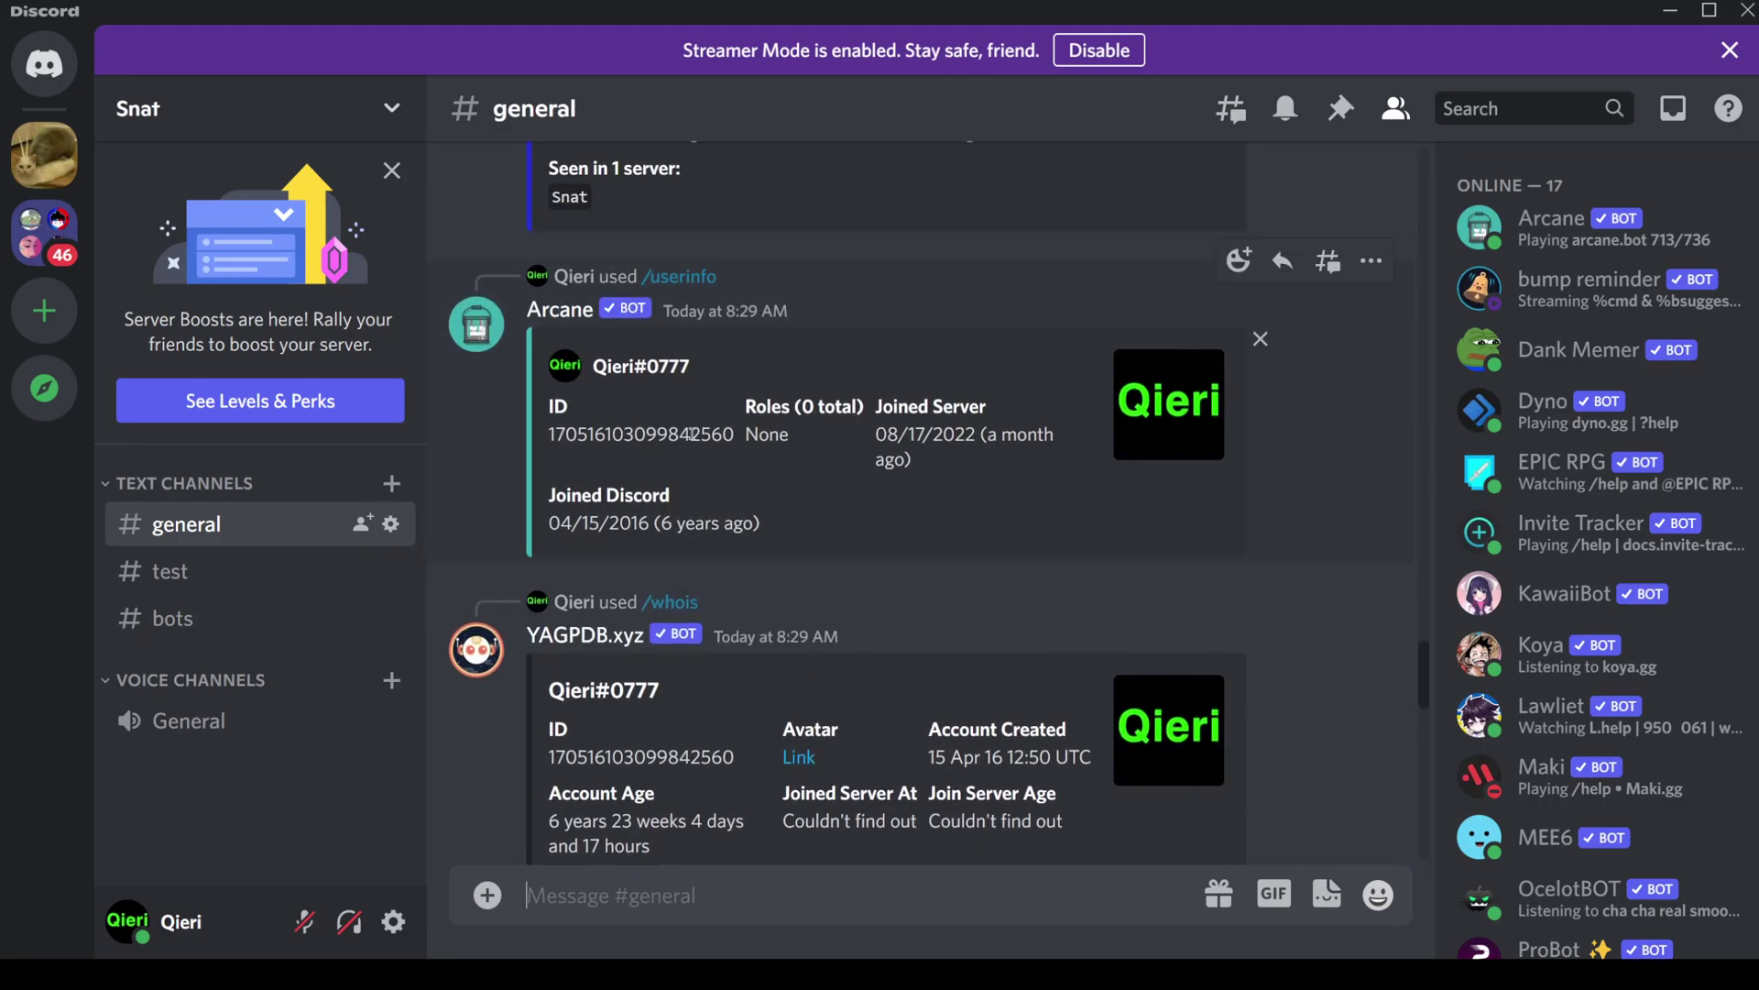
Move from #general through #bots to the empty #test channel.
{"action": "scroll", "coordinate": [801, 640], "scroll_direction": "up", "scroll_amount": 5}
{"action": "scroll", "coordinate": [801, 640], "scroll_direction": "down", "scroll_amount": 20}
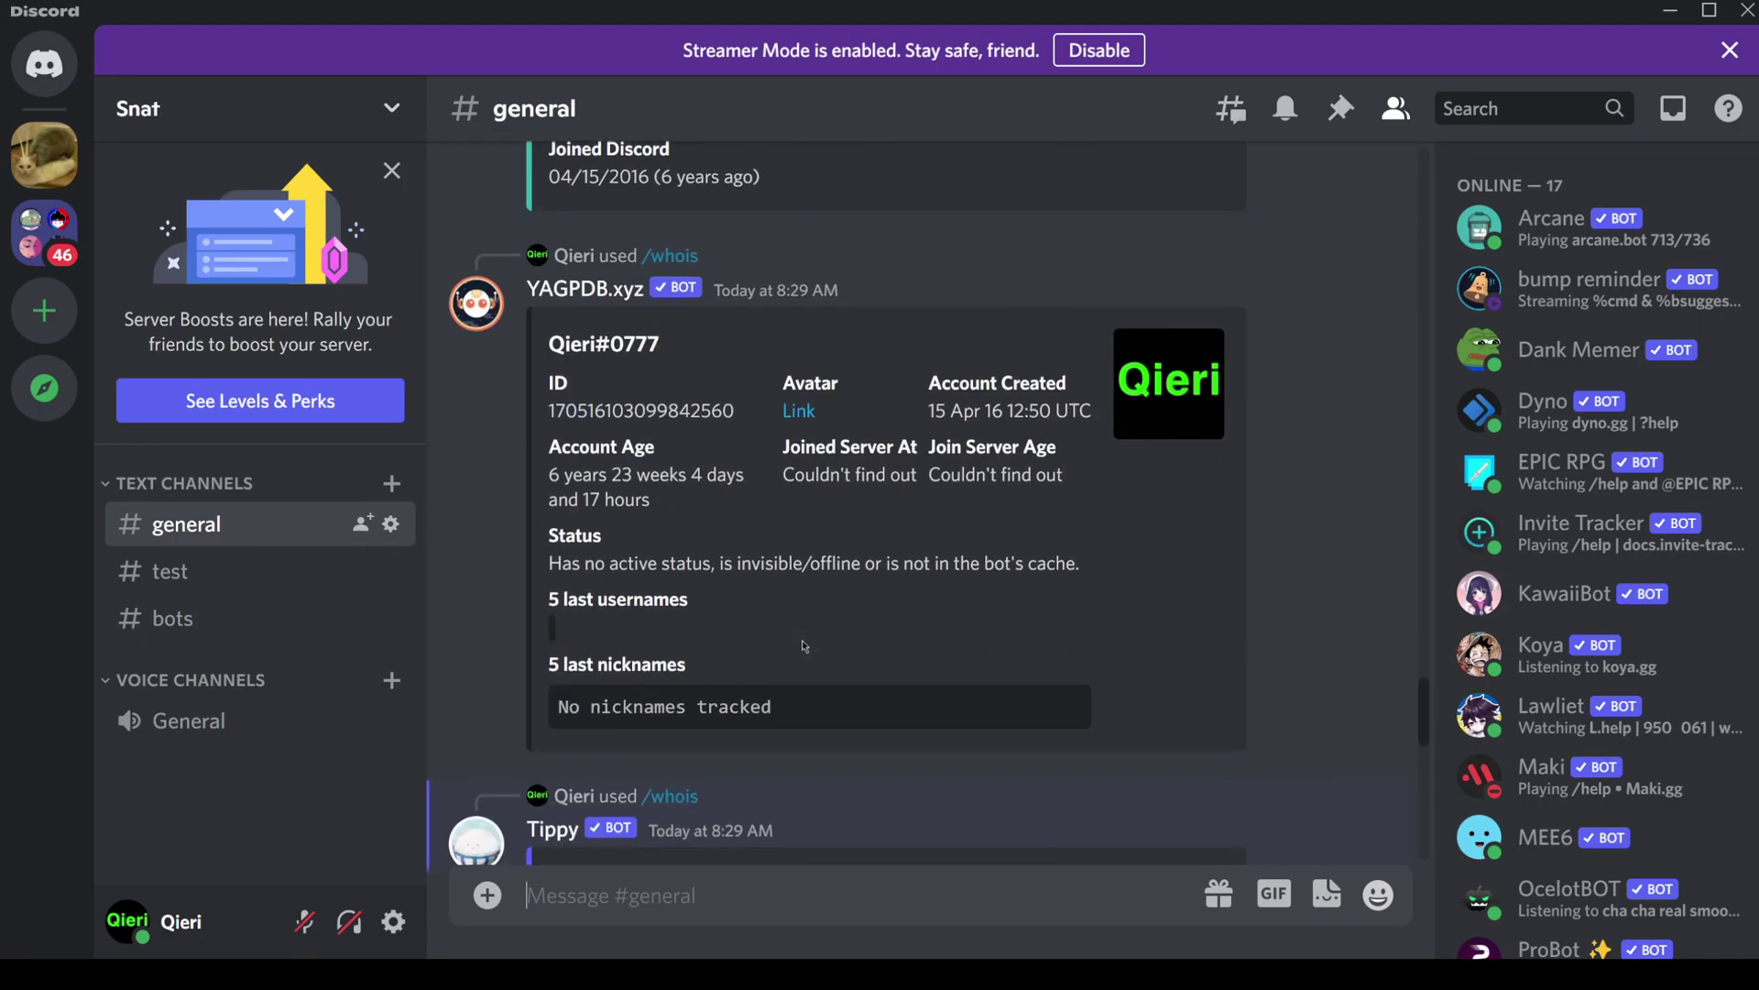
{"action": "left_click", "coordinate": [190, 627]}
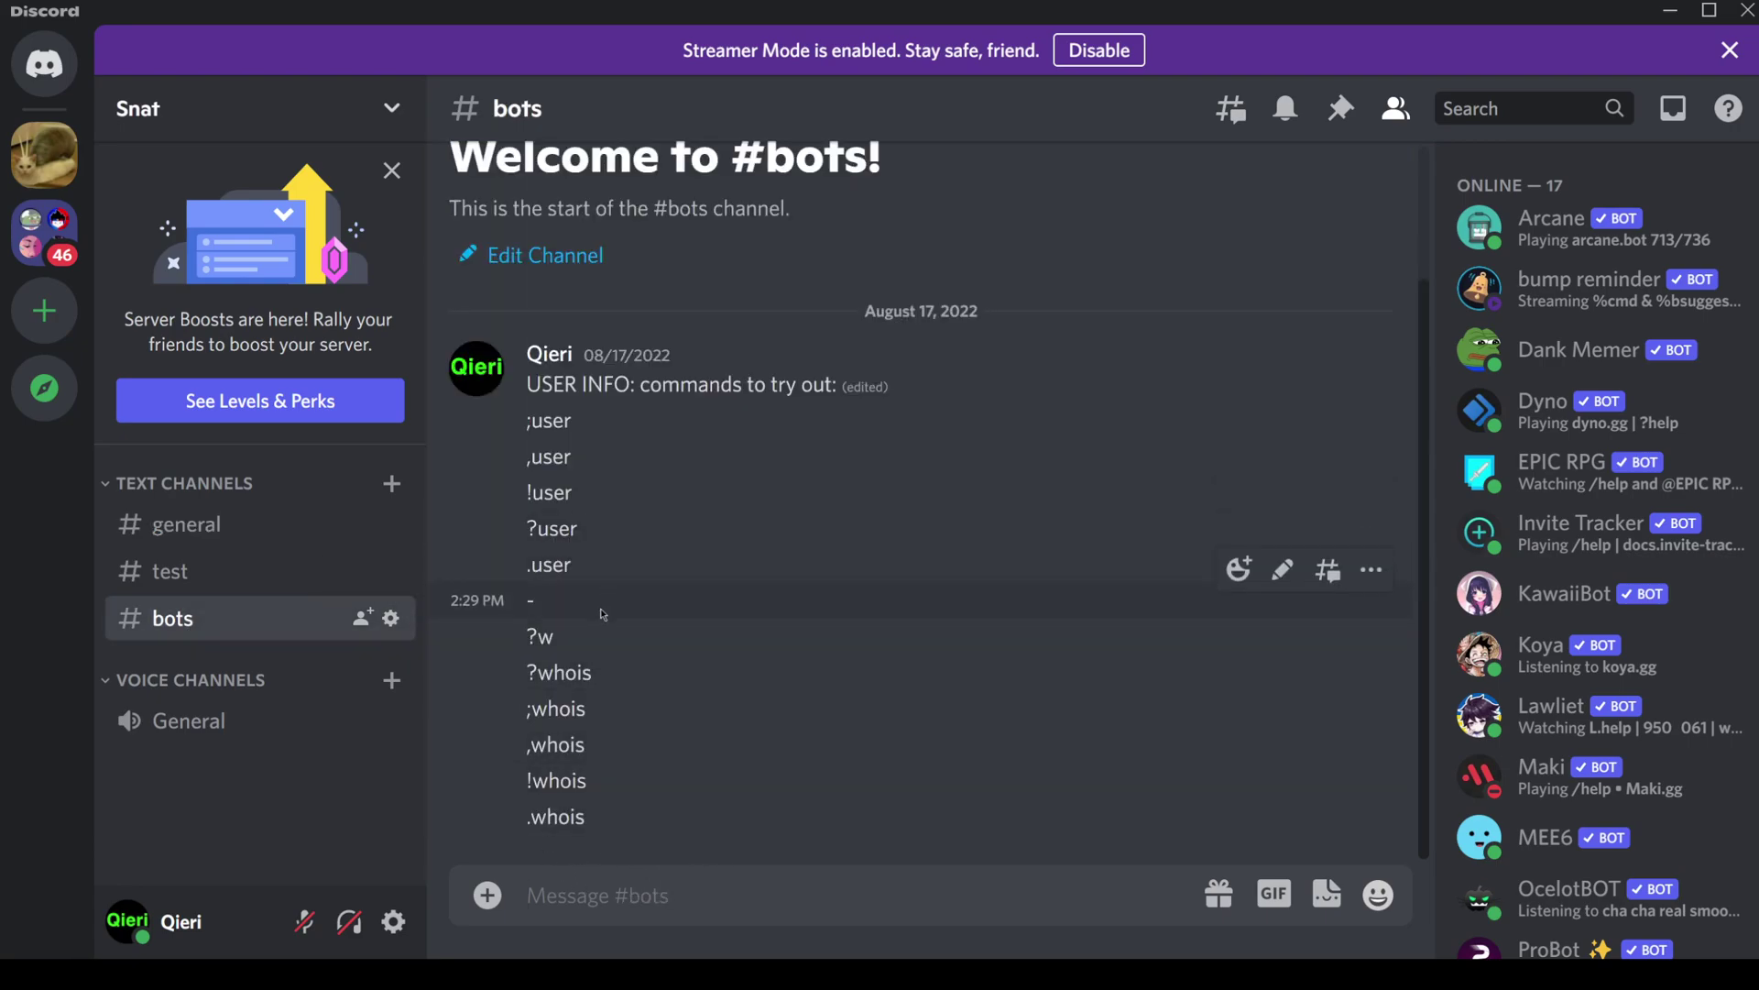
{"action": "left_click", "coordinate": [231, 584]}
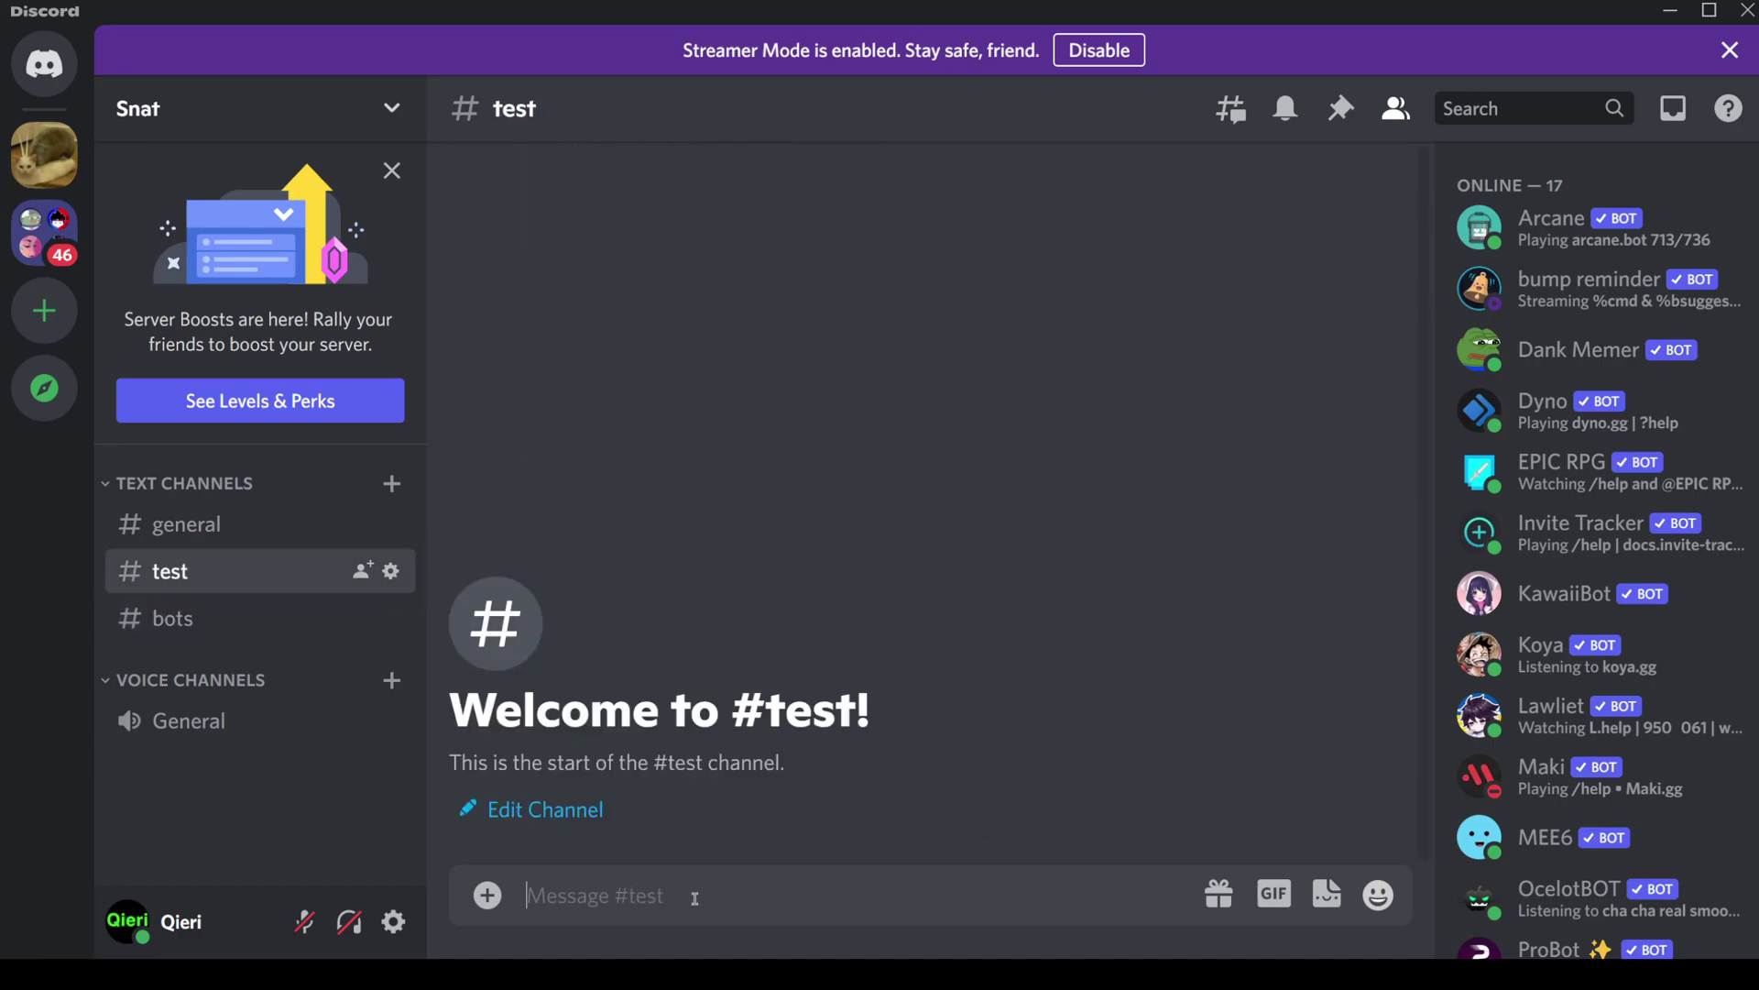
{"action": "type", "text": "/"}
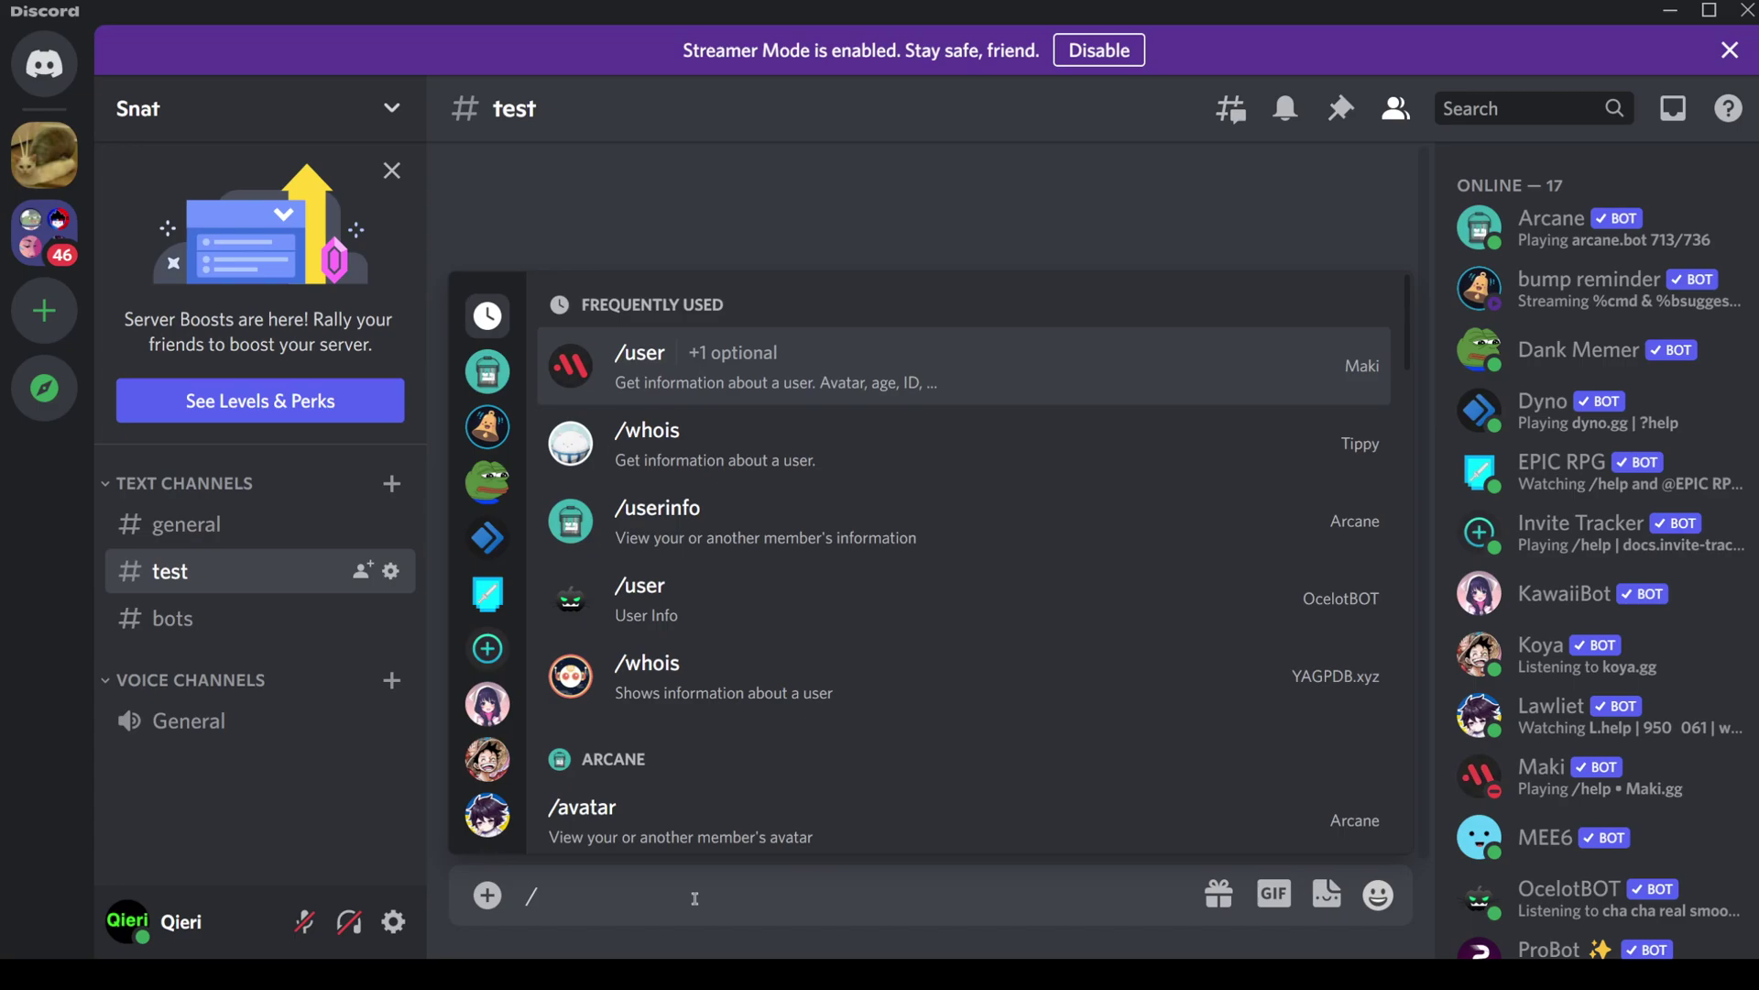
{"action": "key", "text": "BackSpace"}
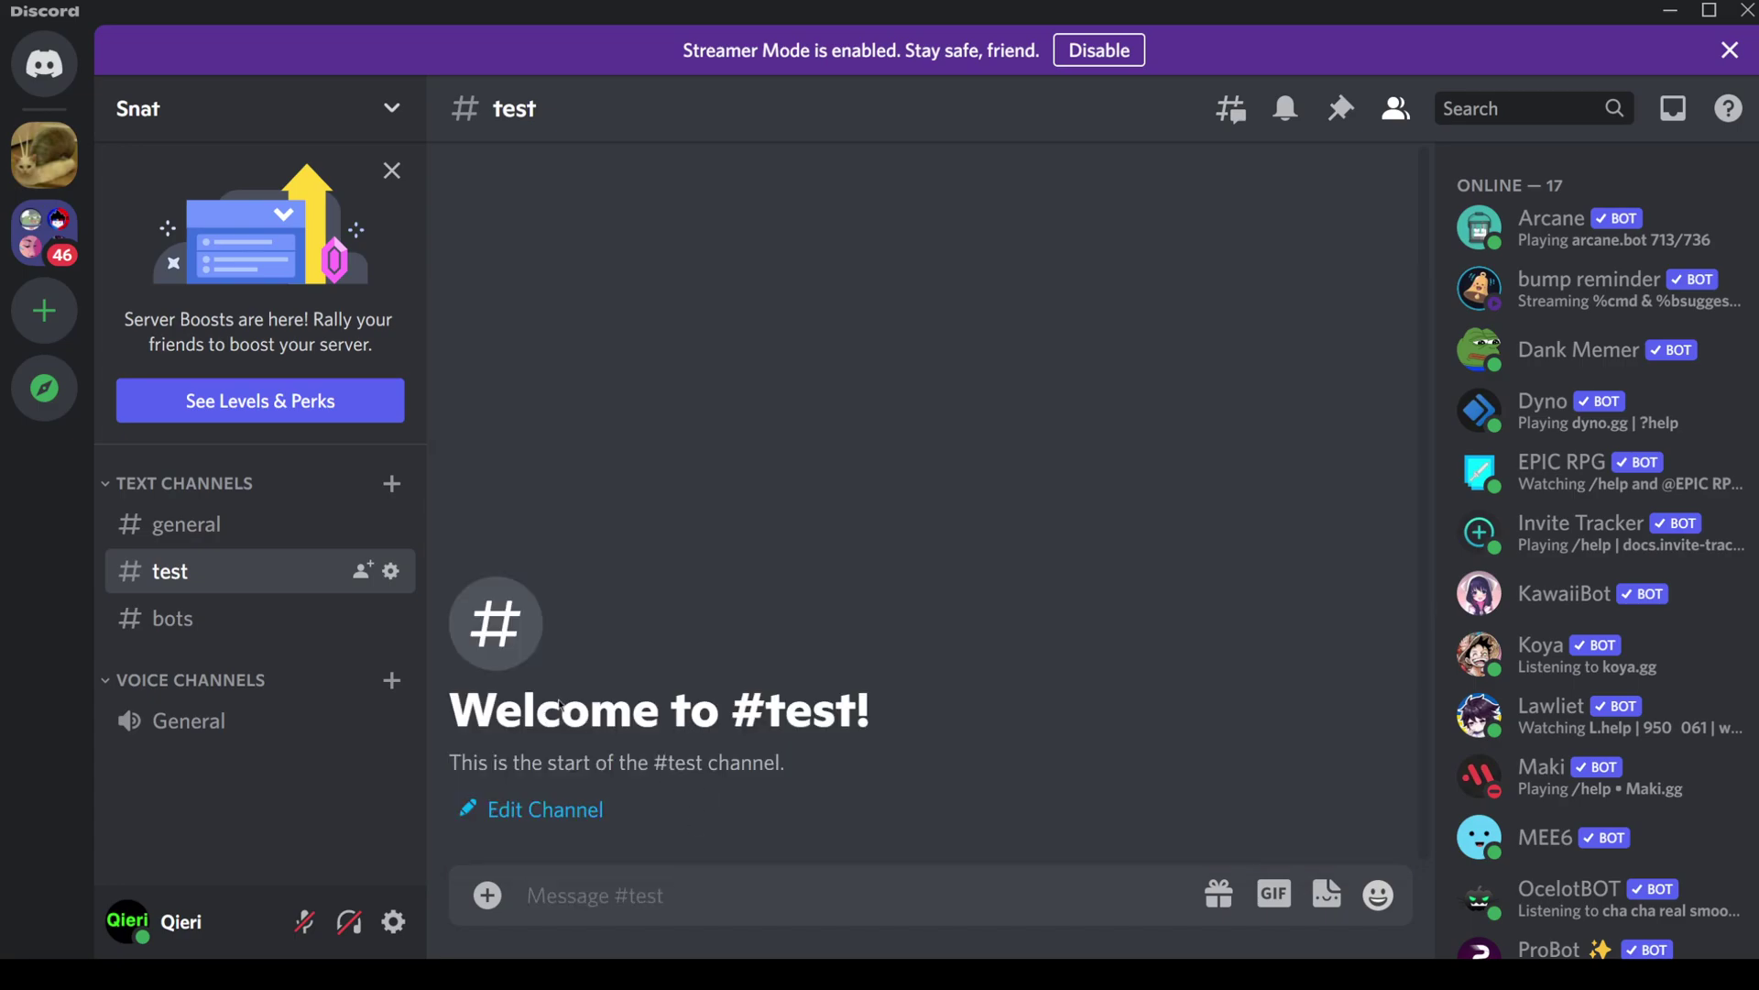